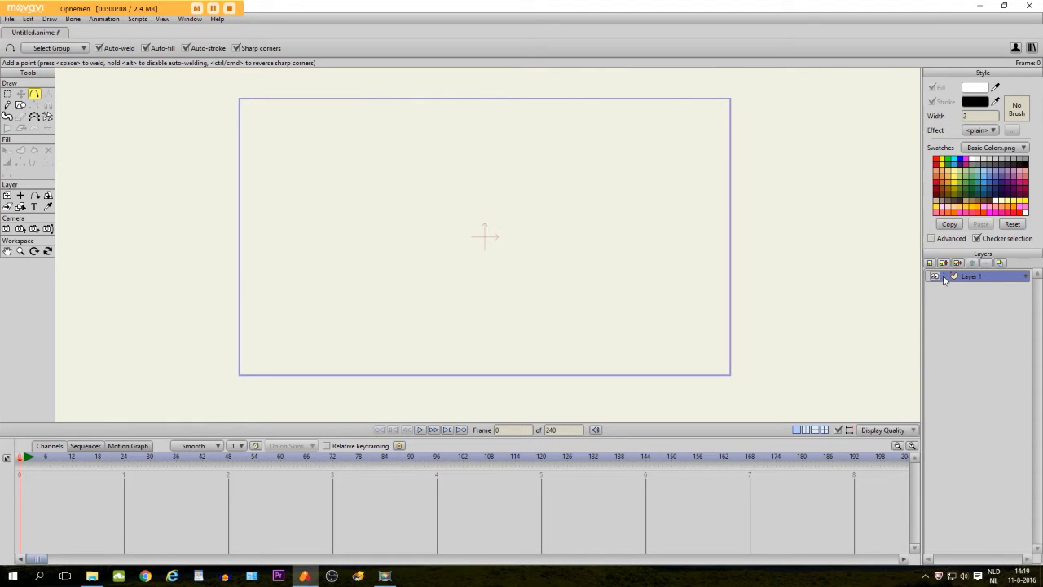
Add a new group layer named Butterfly
left_click(929, 262)
left_click(941, 293)
key("Caps_Lock")
type("B")
key("Caps_Lock")
type("utte")
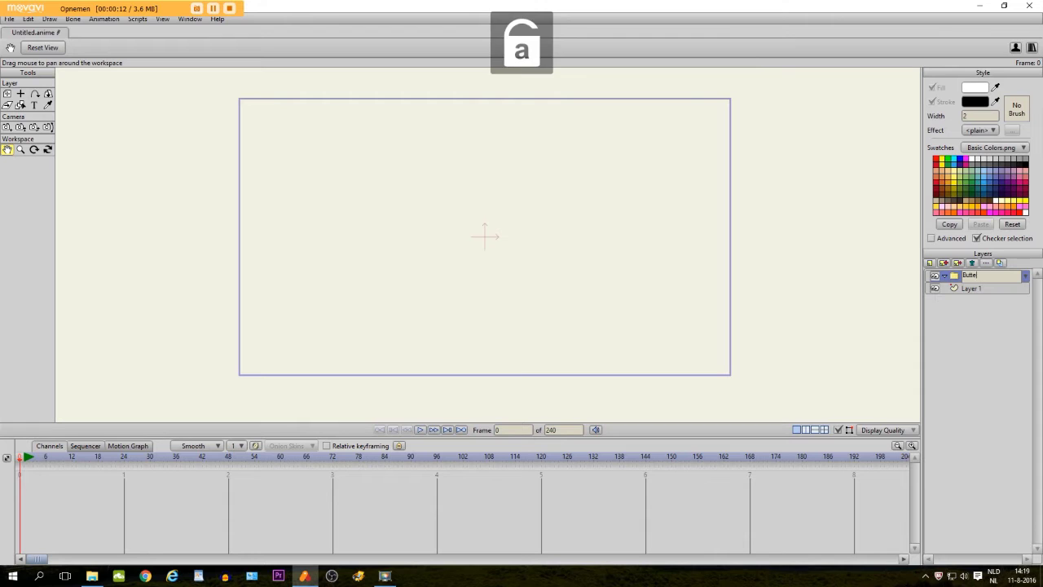
type("rfly")
key("Return")
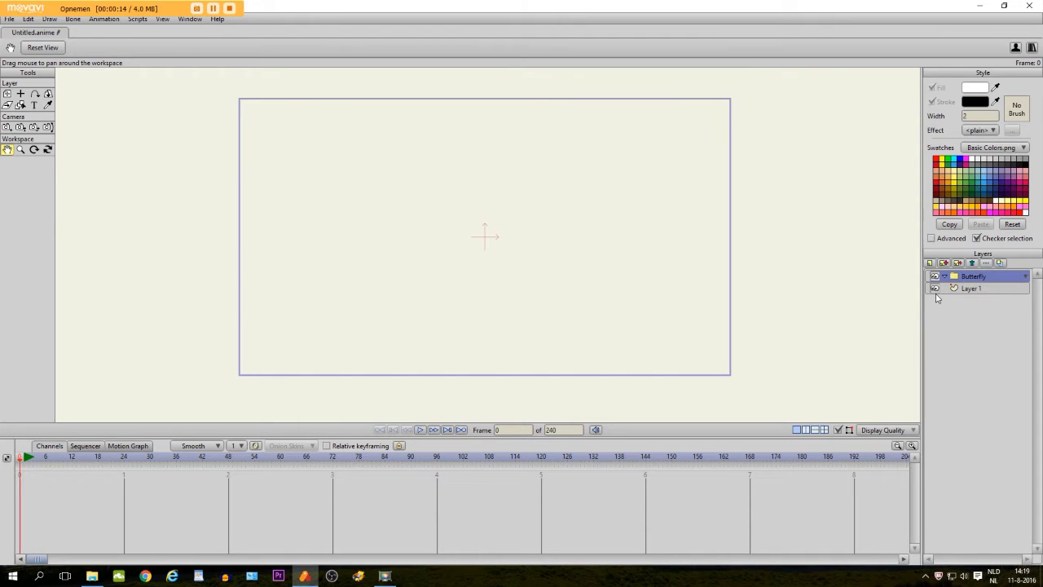
Move Layer 1 into the Butterfly group and rename it Body
left_click_drag(953, 289, 962, 282)
double_click(962, 289)
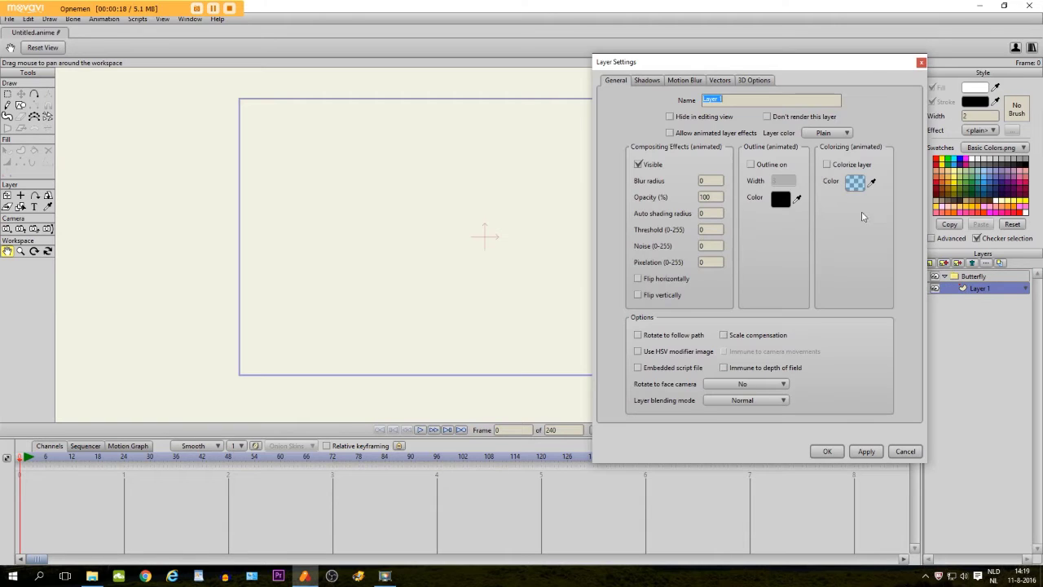
key("Caps_Lock")
type("B")
key("Caps_Lock")
type("ody")
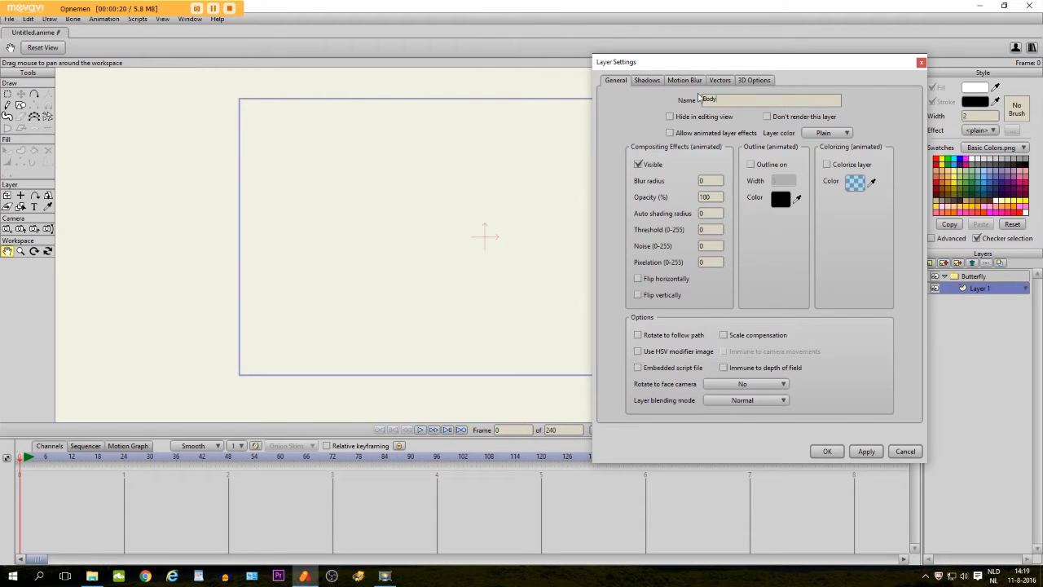
key("Return")
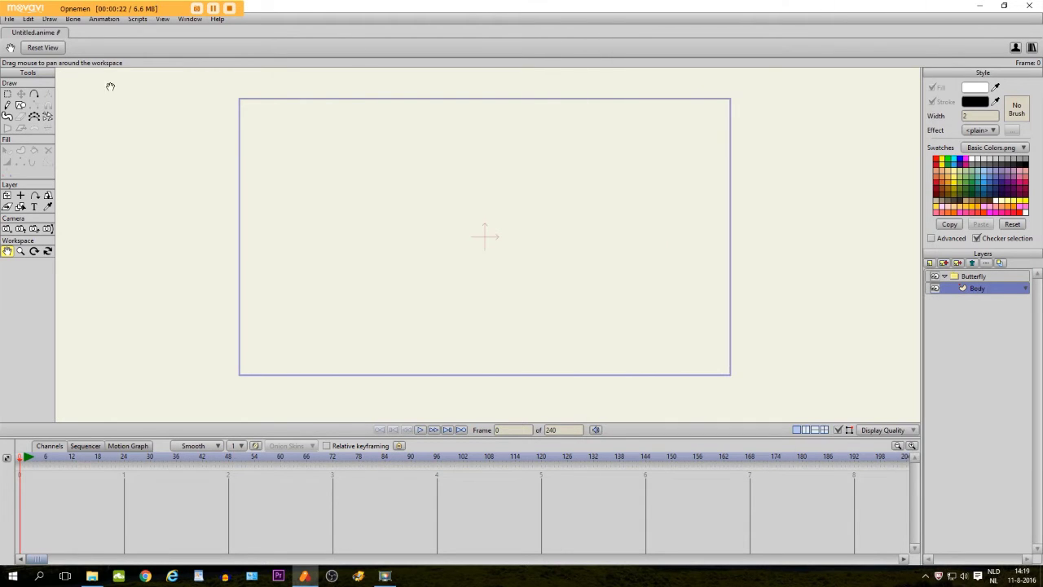
Draw a tall black ellipse and bend its points into a curved body
left_click(22, 105)
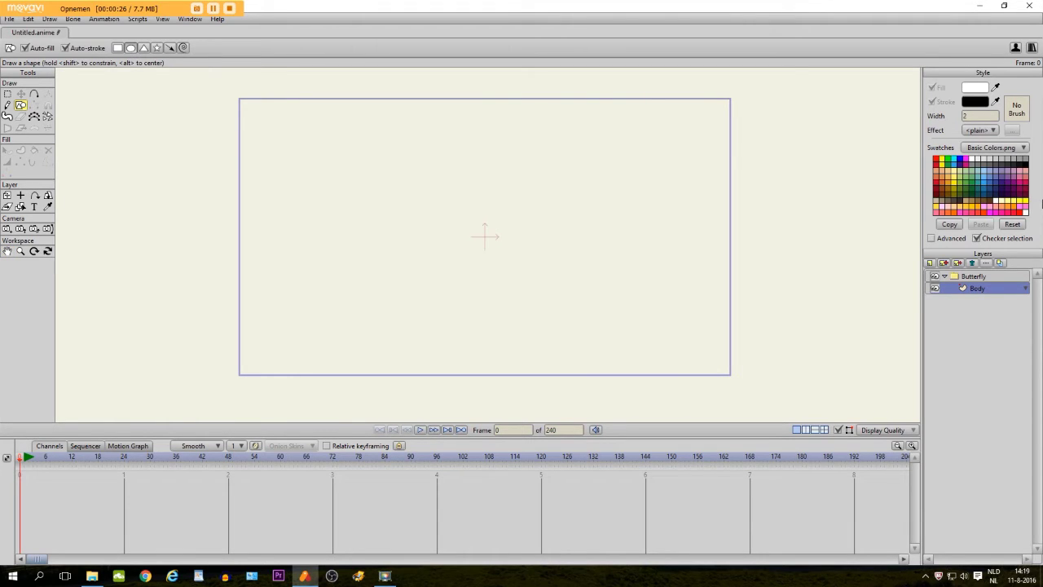
left_click(1025, 166)
left_click_drag(464, 172, 504, 296)
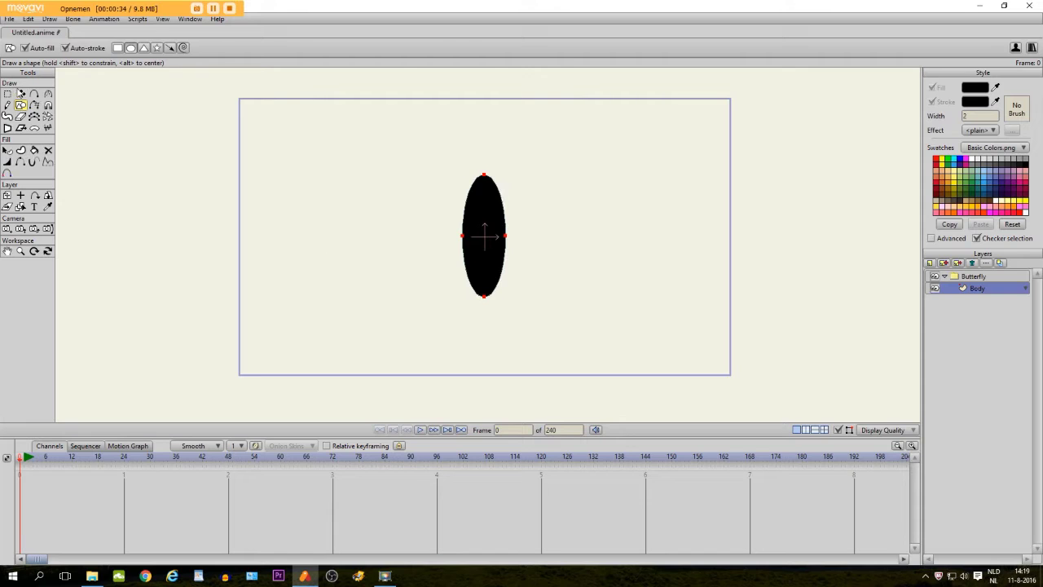
left_click(20, 94)
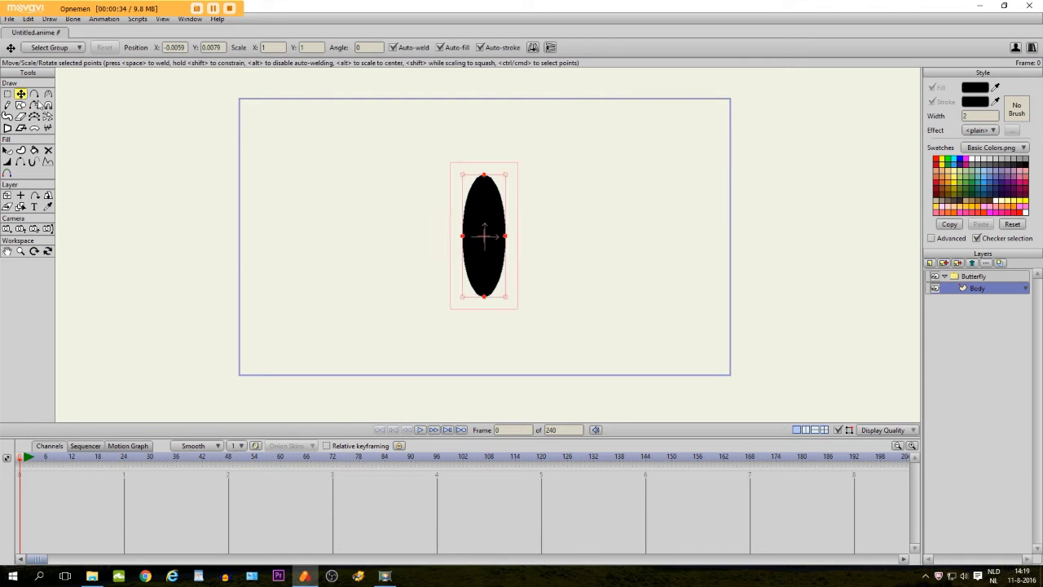
left_click(485, 298)
left_click(495, 301)
left_click(486, 298)
left_click_drag(487, 298, 534, 294)
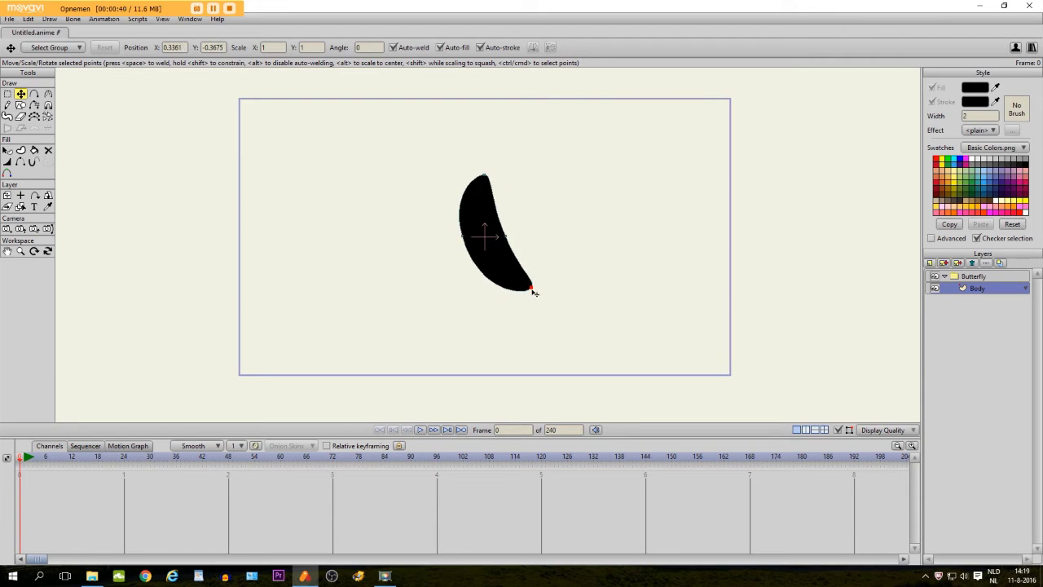
left_click(438, 226)
left_click_drag(485, 176, 483, 189)
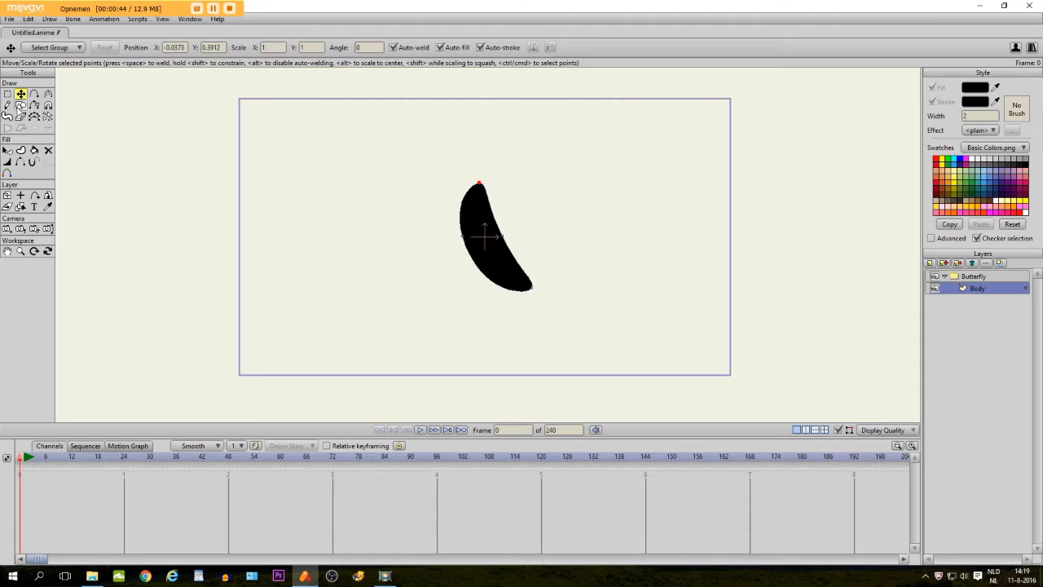
Draw a black circle above the body as the head and nudge it slightly down
left_click(20, 106)
left_click_drag(452, 160, 498, 205)
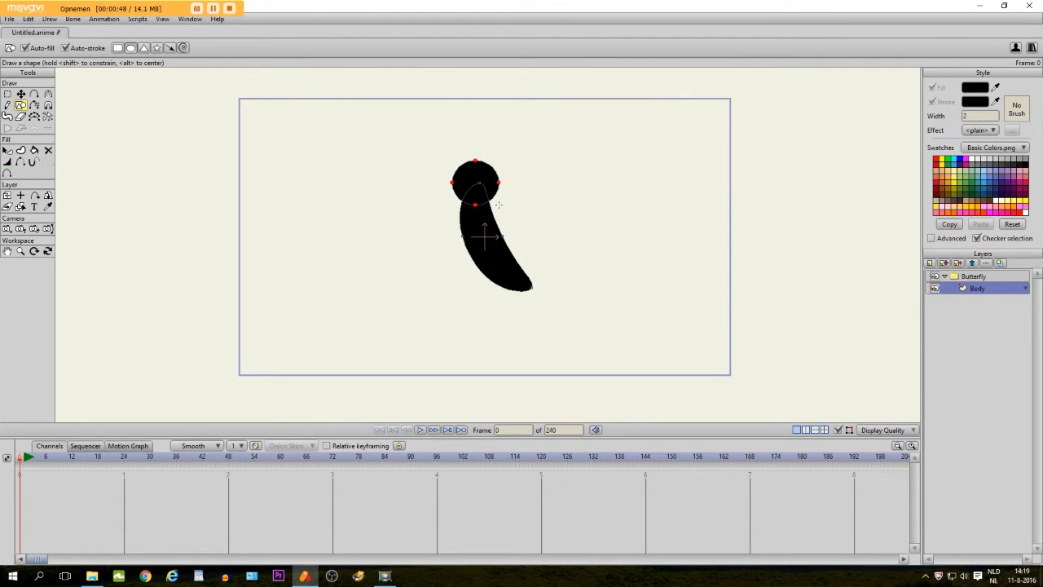
left_click(20, 94)
left_click_drag(476, 184, 476, 188)
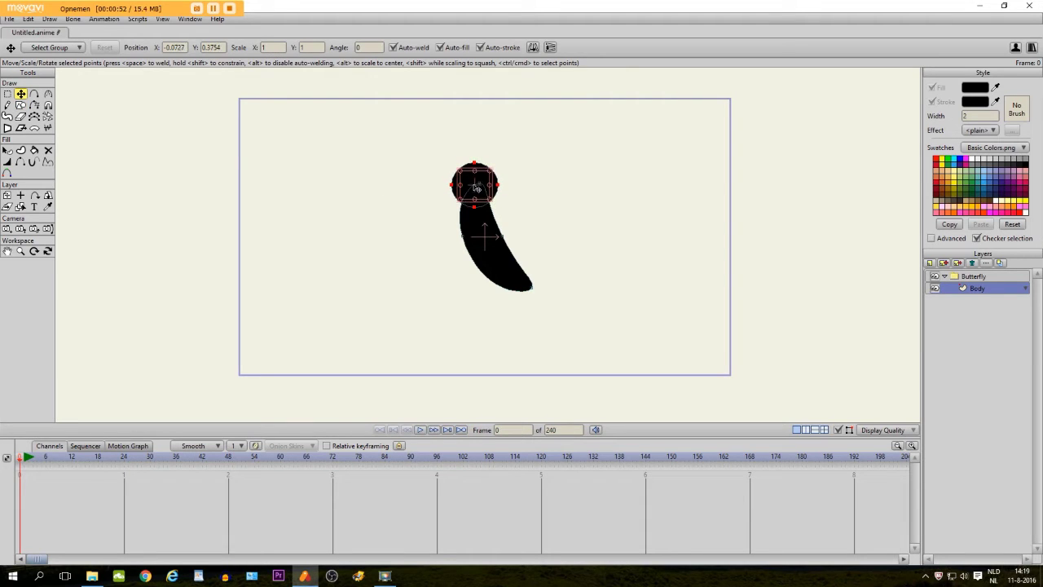
left_click(34, 94)
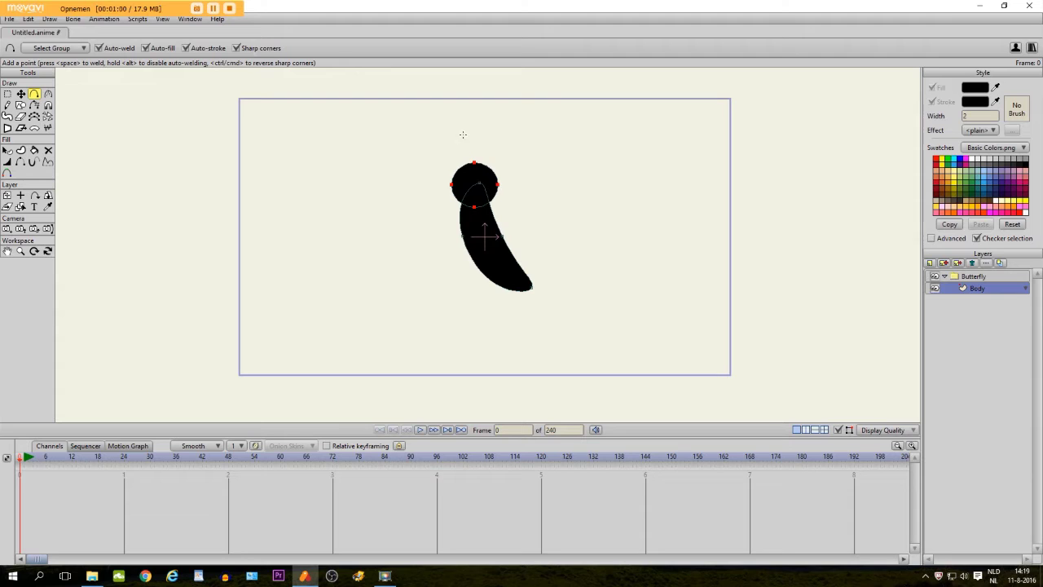
Draw thin antenna lines rising from the head, then pan and zoom the view
left_click_drag(460, 141, 484, 141)
left_click(35, 151)
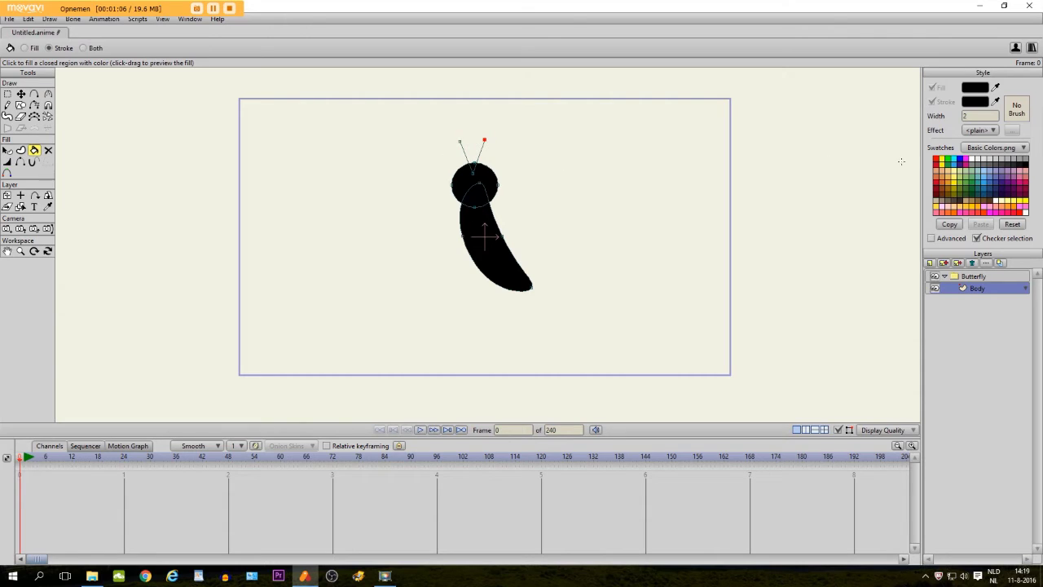
scroll(482, 131, "up", 2)
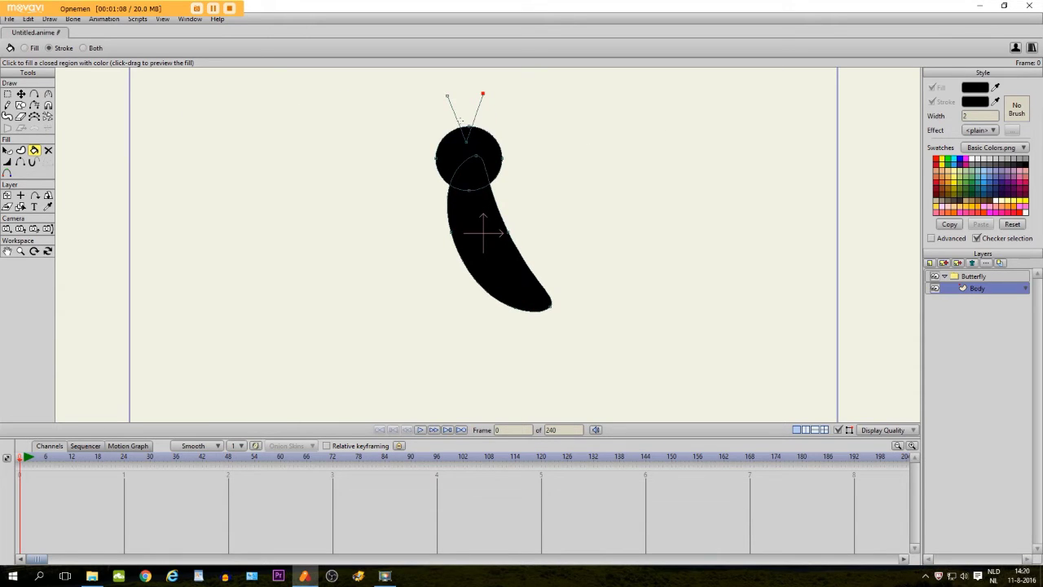
key("ctrl+a")
left_click(6, 251)
scroll(479, 214, "down", 2)
left_click_drag(479, 198, 478, 209)
scroll(478, 210, "up", 2)
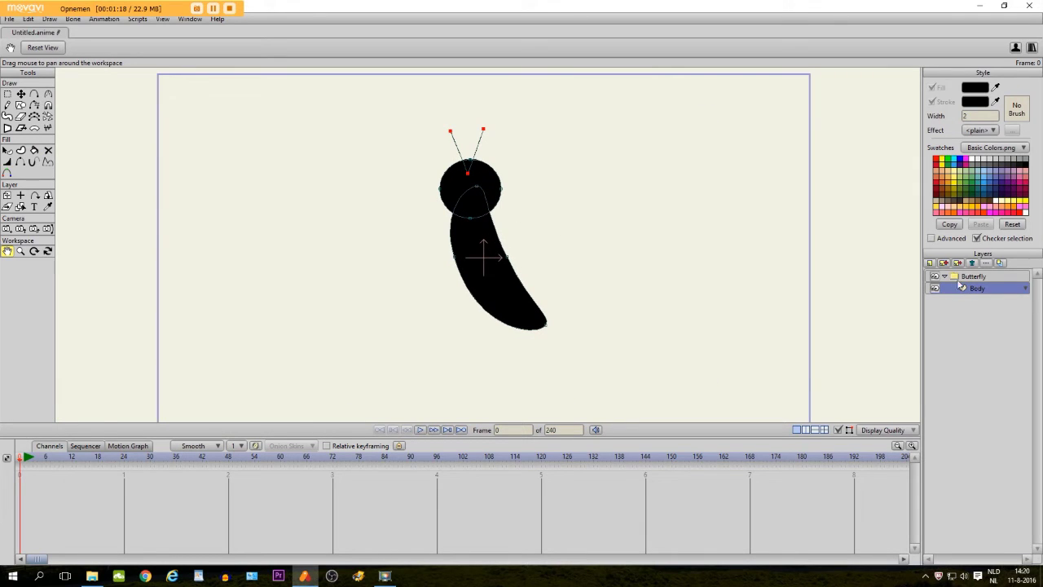
Add a vector layer above Body in the Butterfly group and name it Wing 1
left_click(931, 267)
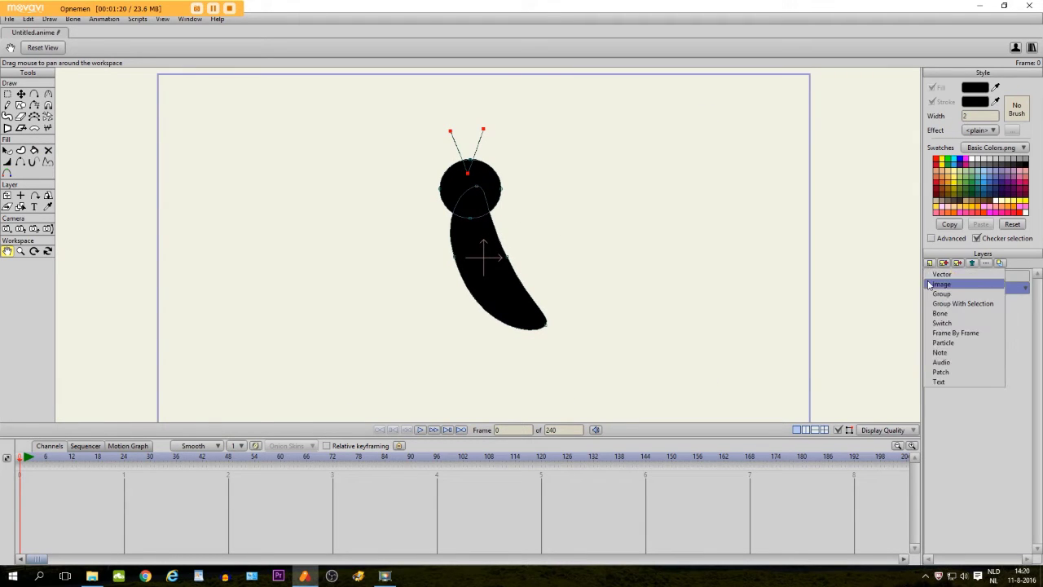
left_click(934, 277)
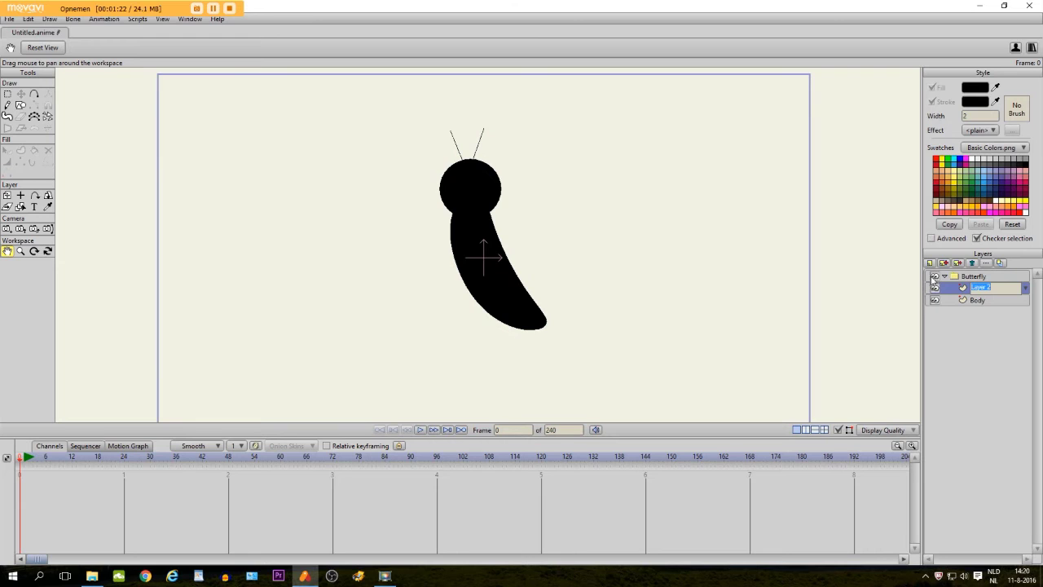
key("Caps_Lock")
type("W")
key("Caps_Lock")
type("ing 1")
key("Return")
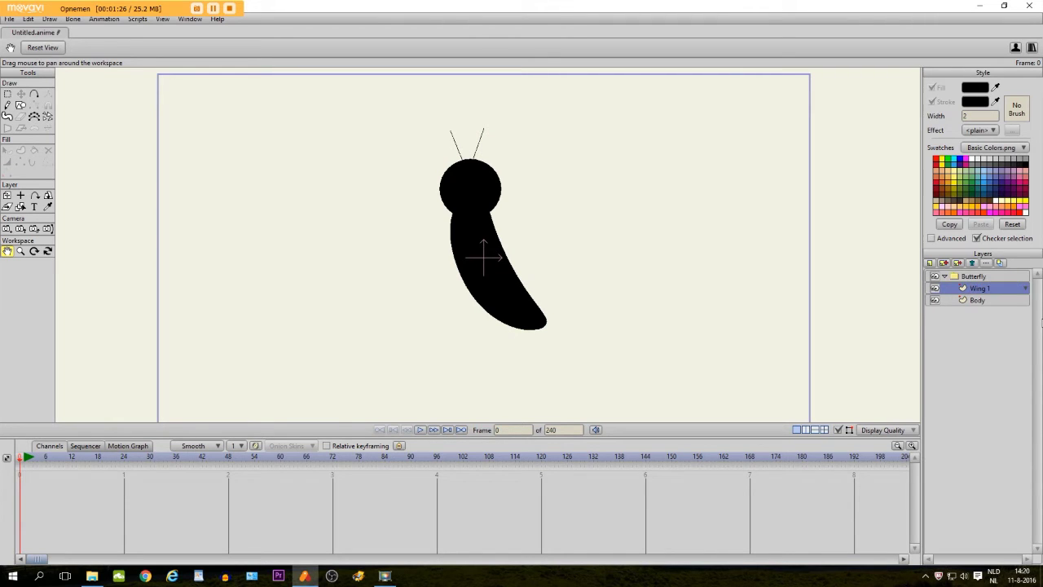
left_click(33, 96)
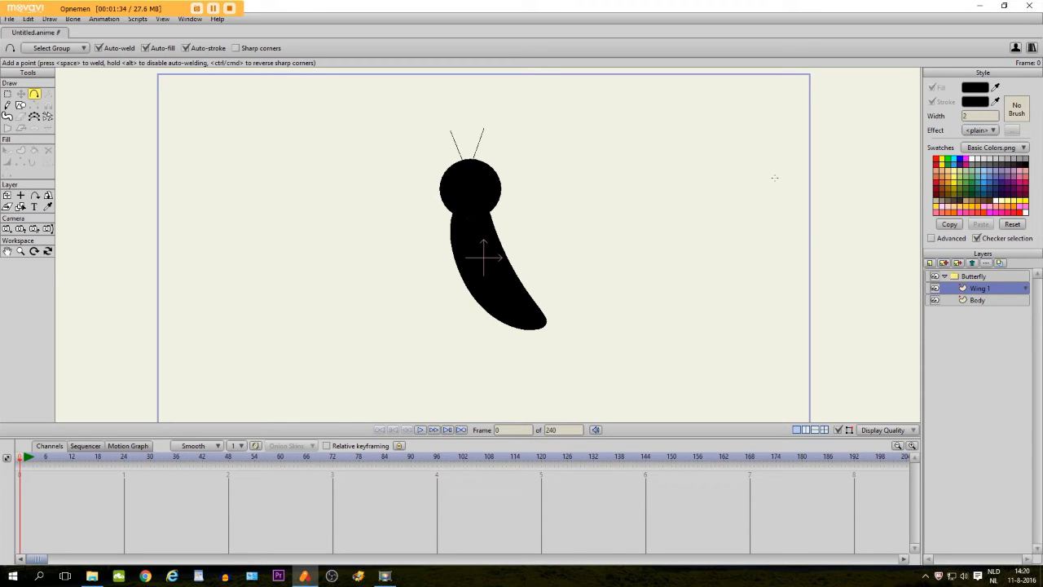
Set the stroke colour to magenta-purple and the fill colour to red
left_click(973, 101)
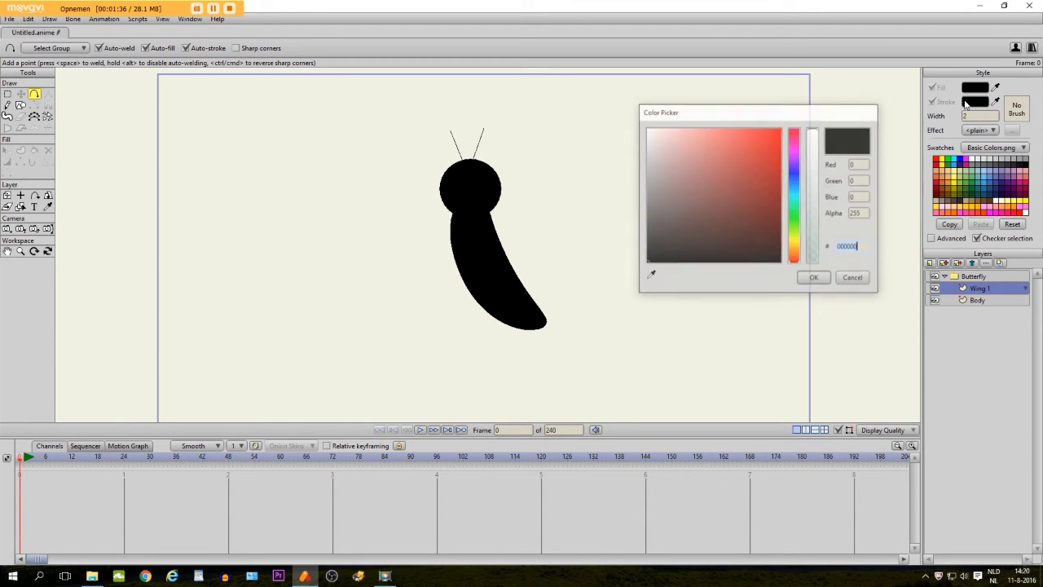
mouse_move(798, 166)
left_mouse_down()
mouse_move(773, 184)
mouse_move(771, 171)
left_mouse_up()
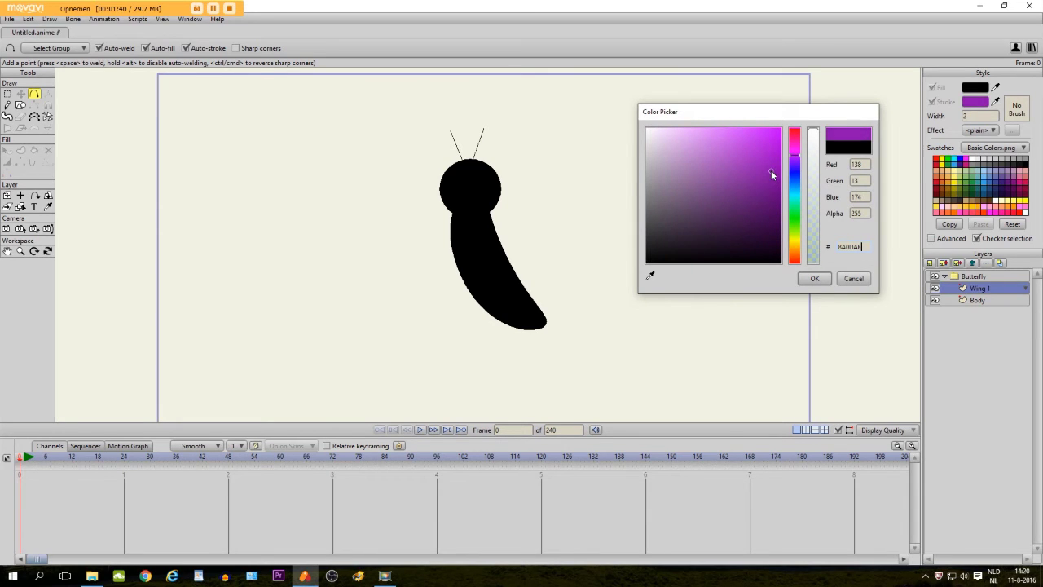
left_click(814, 279)
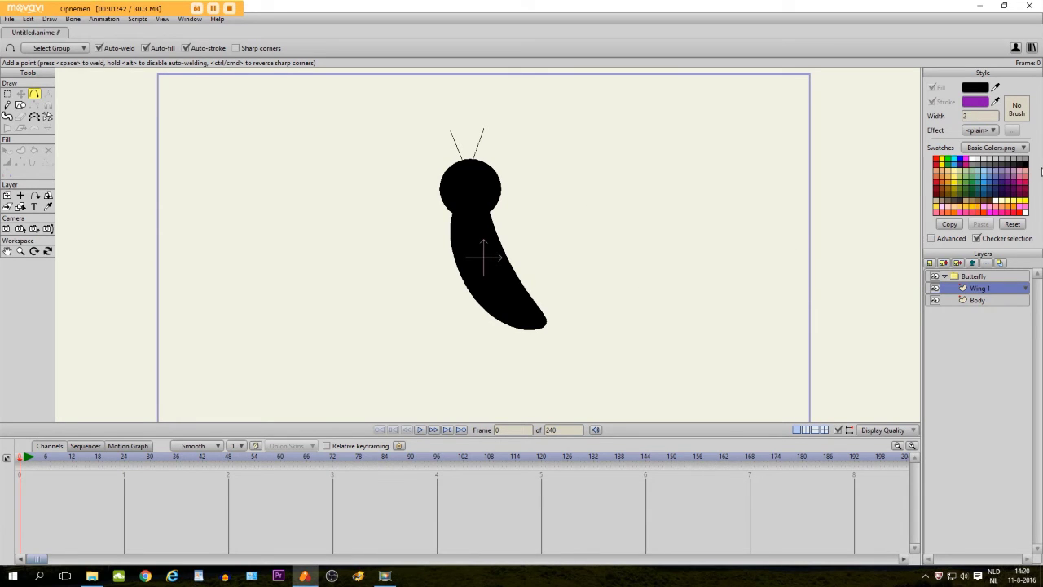
left_click(937, 160)
Draw the red wing beside the body and reshape its lobes and notch
mouse_move(484, 216)
left_mouse_down()
mouse_move(517, 172)
mouse_move(606, 217)
mouse_move(535, 315)
mouse_move(486, 216)
mouse_move(520, 235)
left_mouse_up()
key("t")
left_click_drag(522, 148, 506, 158)
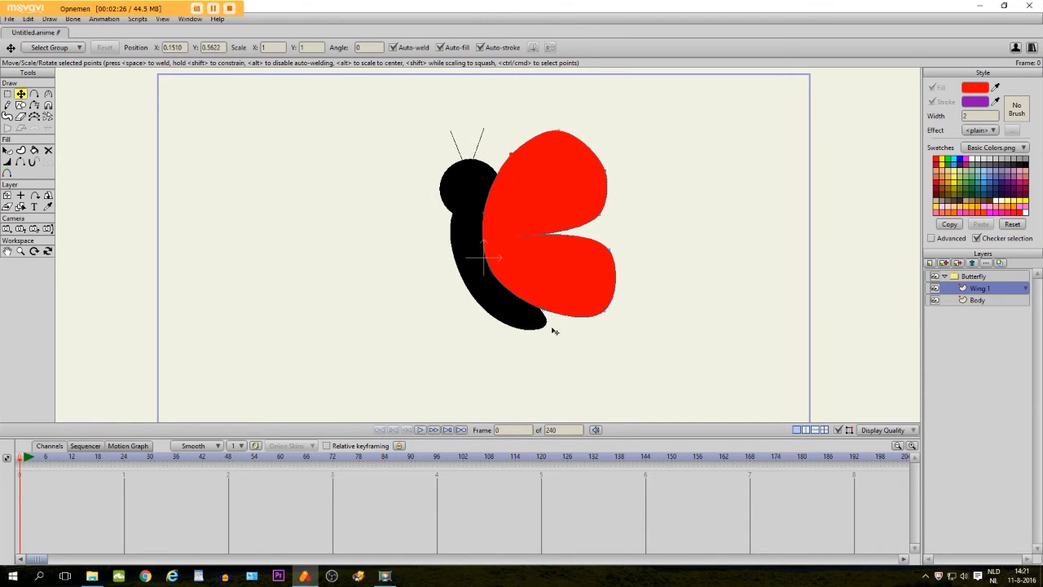
left_click_drag(519, 235, 528, 231)
key("ctrl+a")
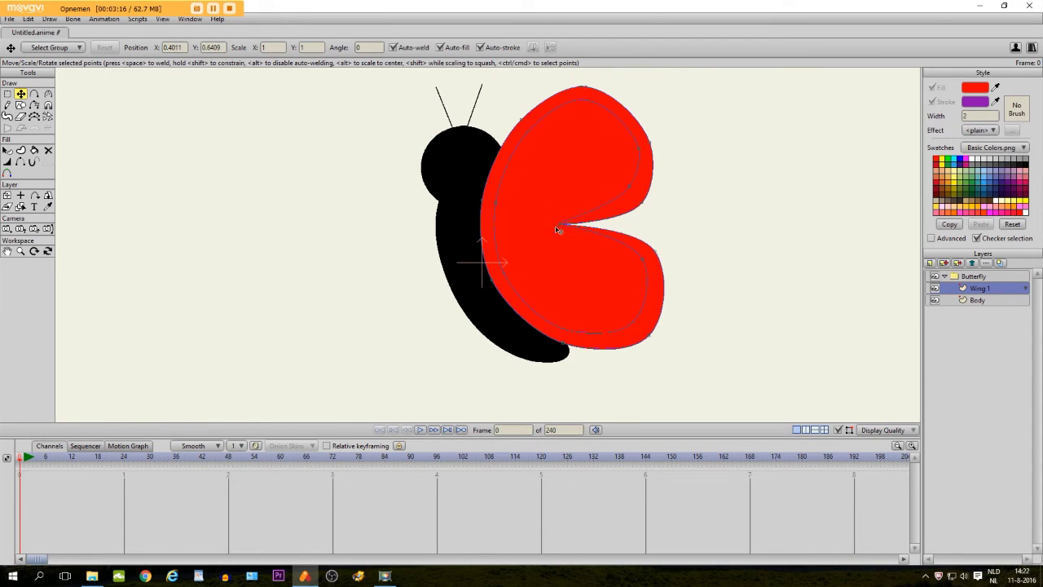
Draw a yellow spot on the wing's upper lobe
key("r")
left_click(949, 168)
left_click_drag(580, 114, 609, 144)
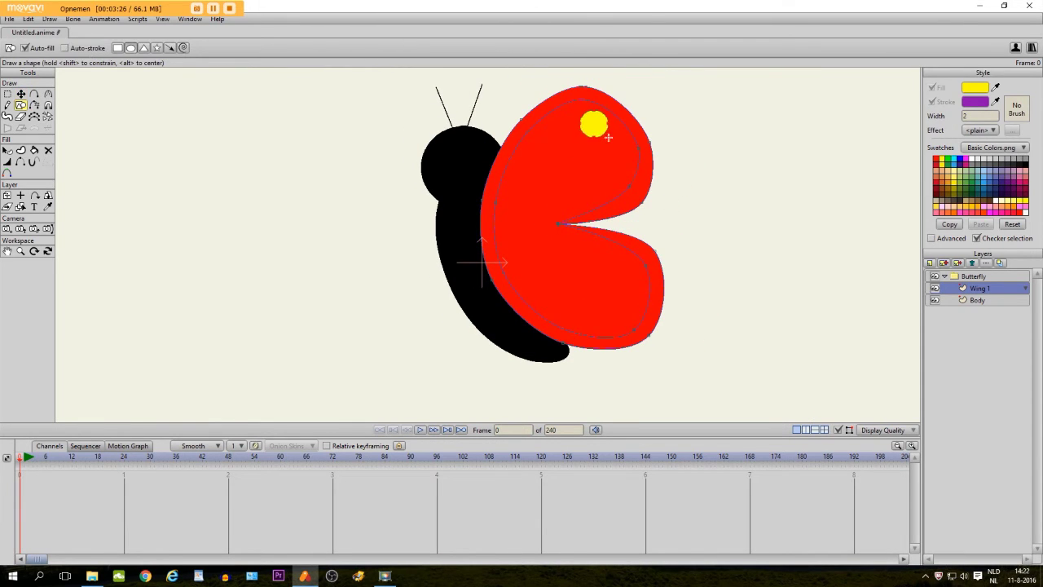
key("t")
key("ctrl+r")
Nudge the wing's inner notch point slightly up and left
left_click(891, 74)
scroll(545, 153, "down", 1)
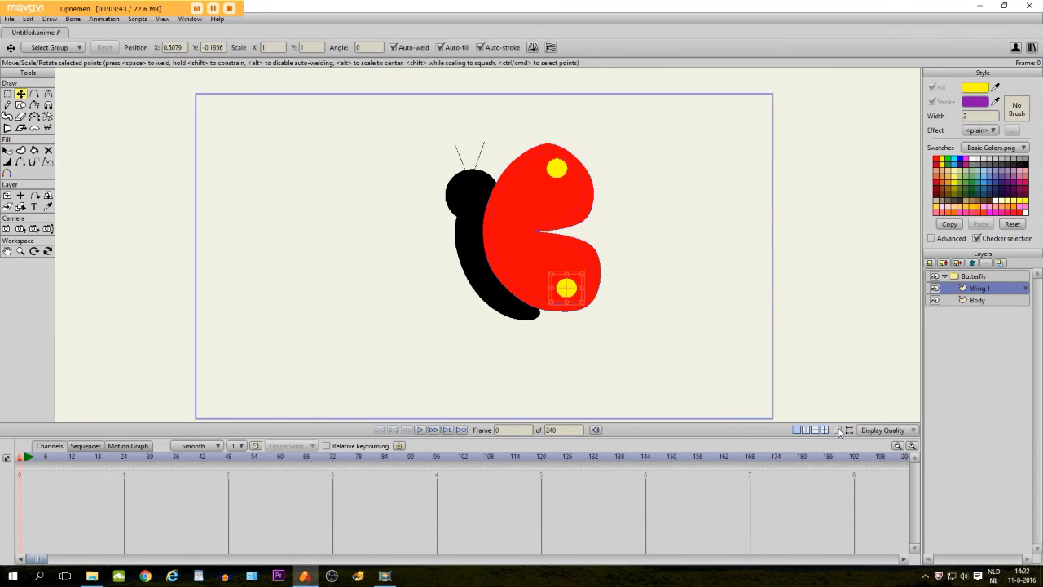
scroll(589, 333, "up", 1)
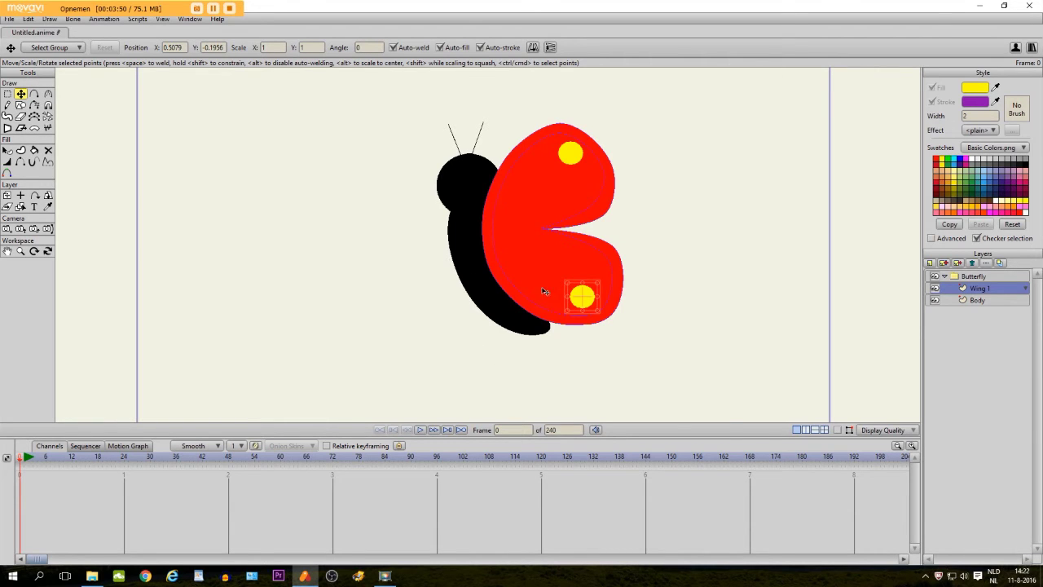
scroll(542, 293, "up", 2)
scroll(602, 237, "down", 1)
scroll(598, 236, "up", 2)
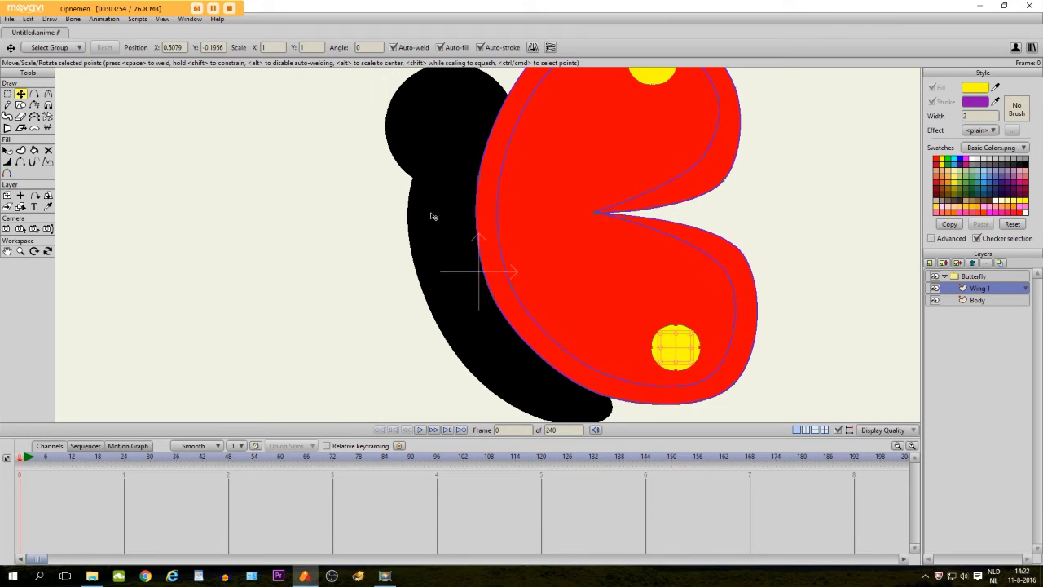
left_click(597, 213)
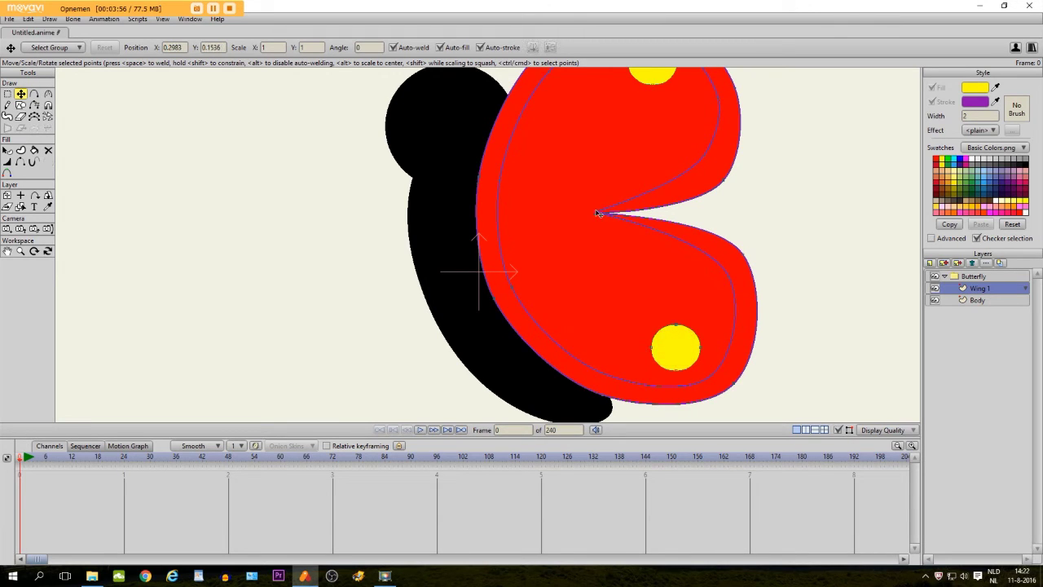
left_click_drag(597, 214, 592, 211)
scroll(590, 205, "down", 2)
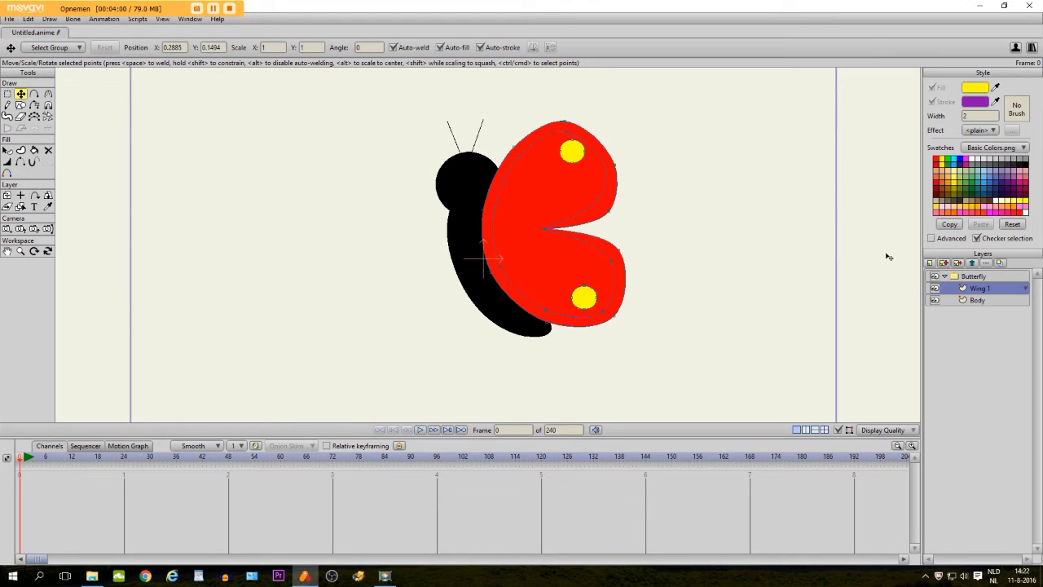
Duplicate the wing as Wing 2, move it below Body, and swing it behind the body
left_click(945, 265)
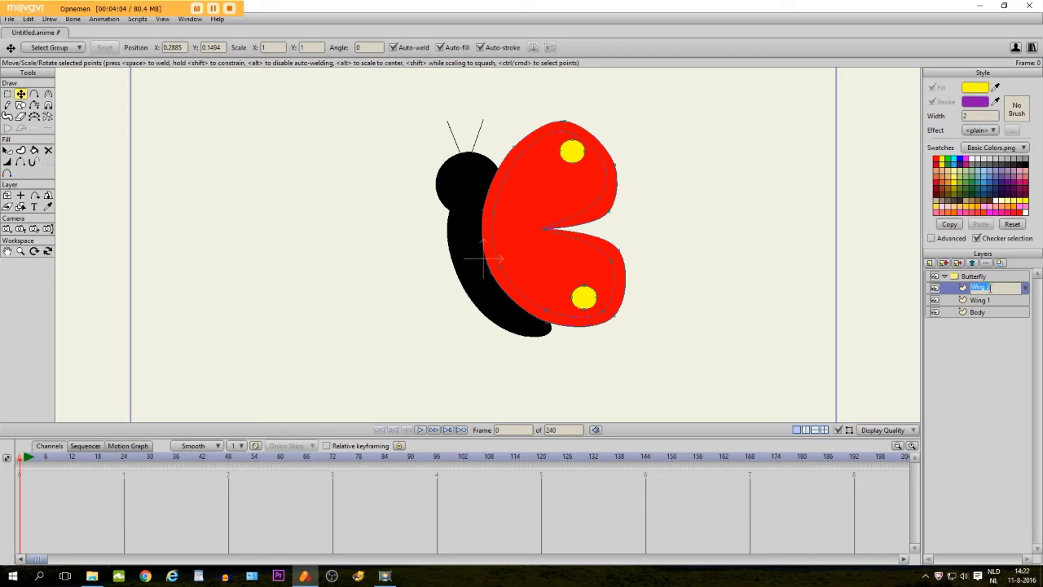
key("Return")
left_click_drag(972, 294, 969, 320)
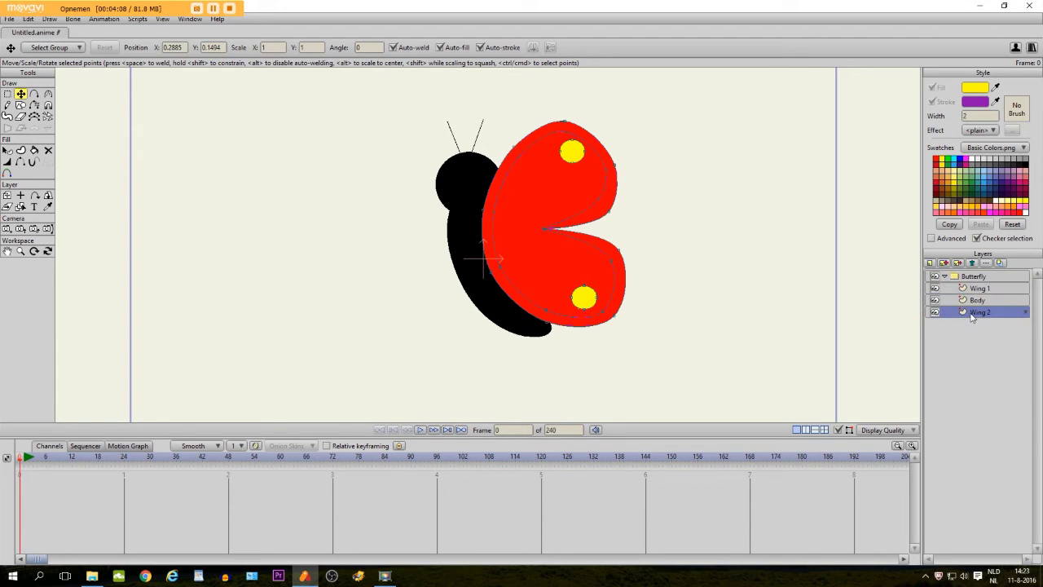
left_click(9, 197)
left_click_drag(495, 259, 512, 225)
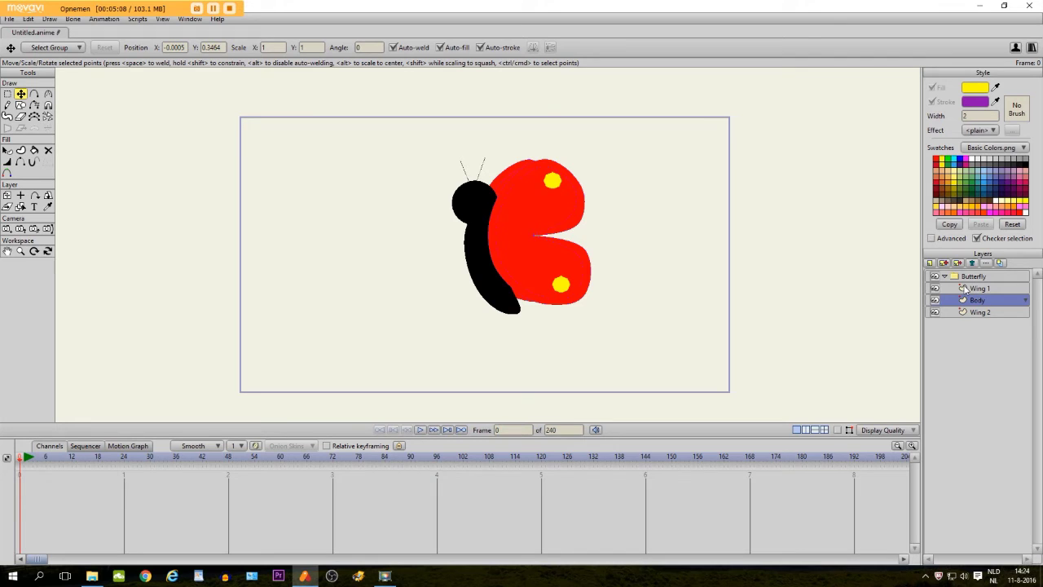
Place Wing 1's rotation origin at the wing root and advance to frame 3
left_click(977, 288)
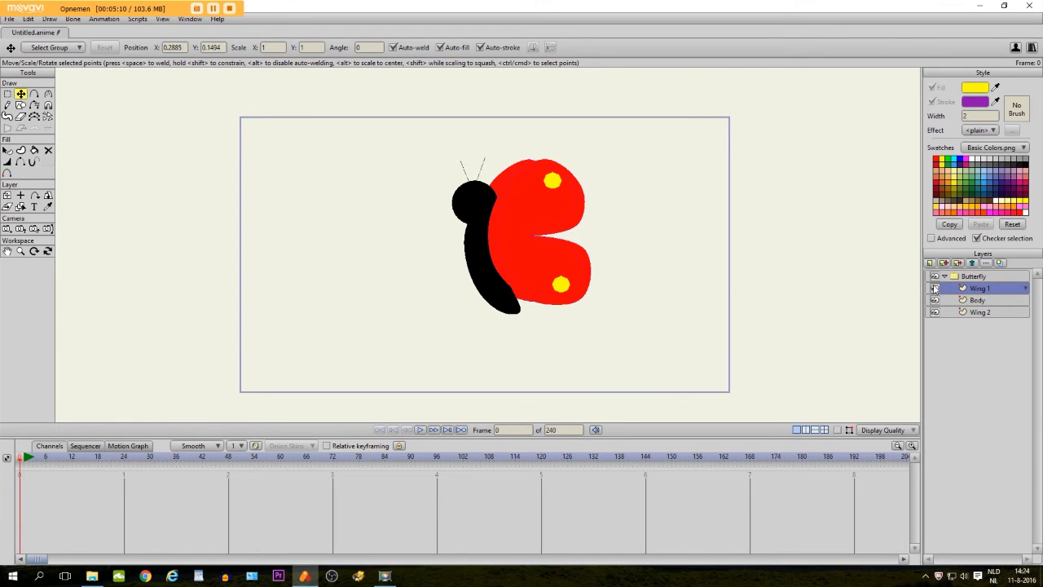
scroll(579, 263, "up", 4)
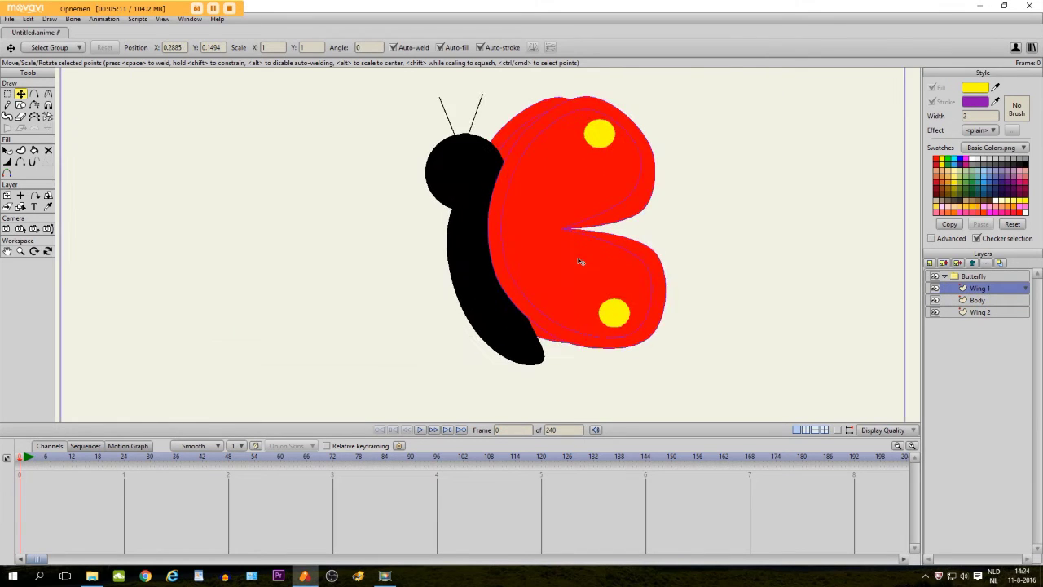
left_click(838, 431)
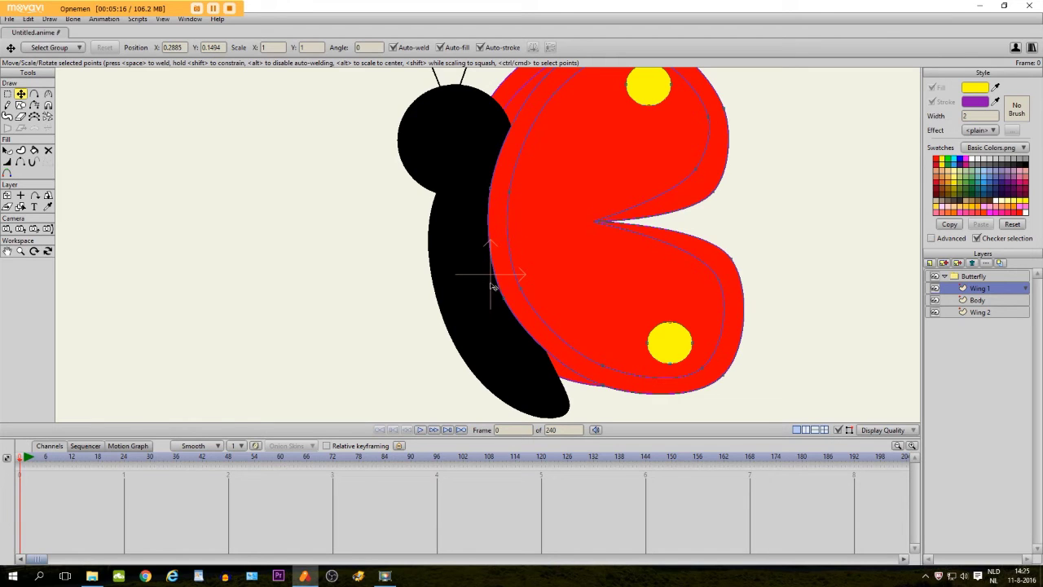
left_click(21, 195)
left_click(489, 245)
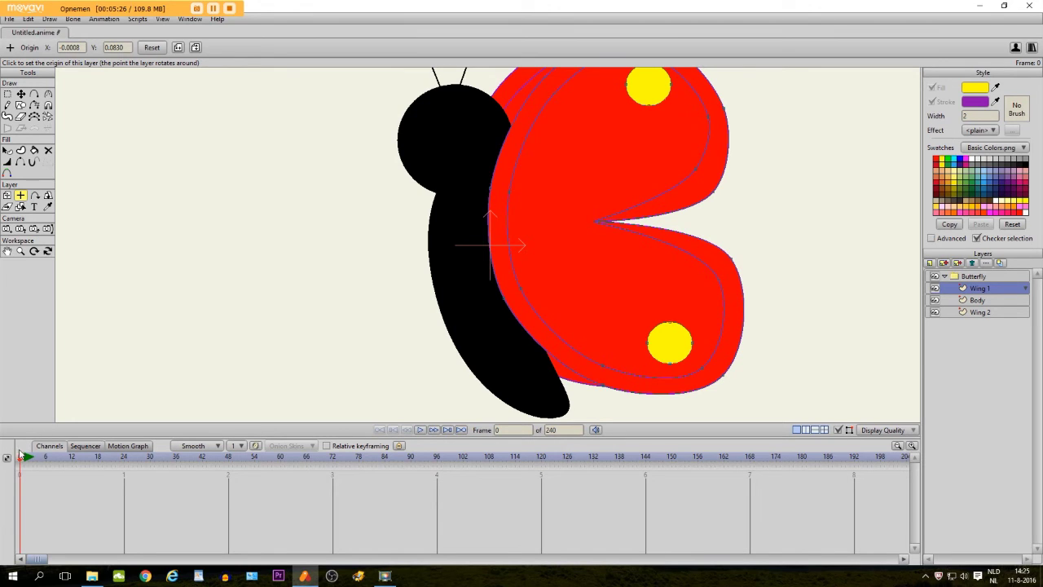
scroll(228, 242, "down", 3)
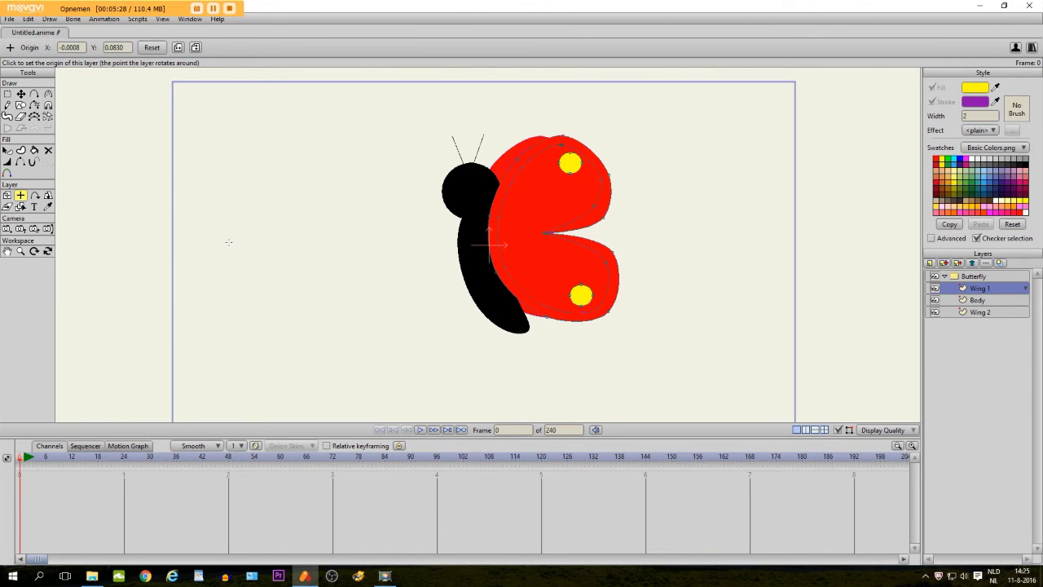
key("ctrl+Right")
key("ctrl+Right")
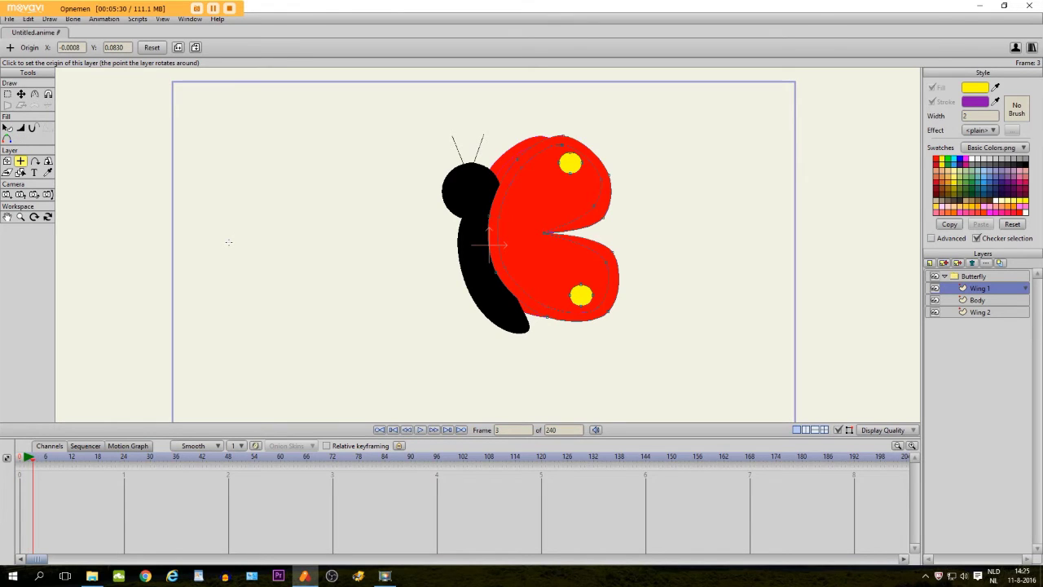
Rotate Wing 1 edge-on at frame 3 to fold it
left_click(48, 162)
scroll(531, 240, "up", 1)
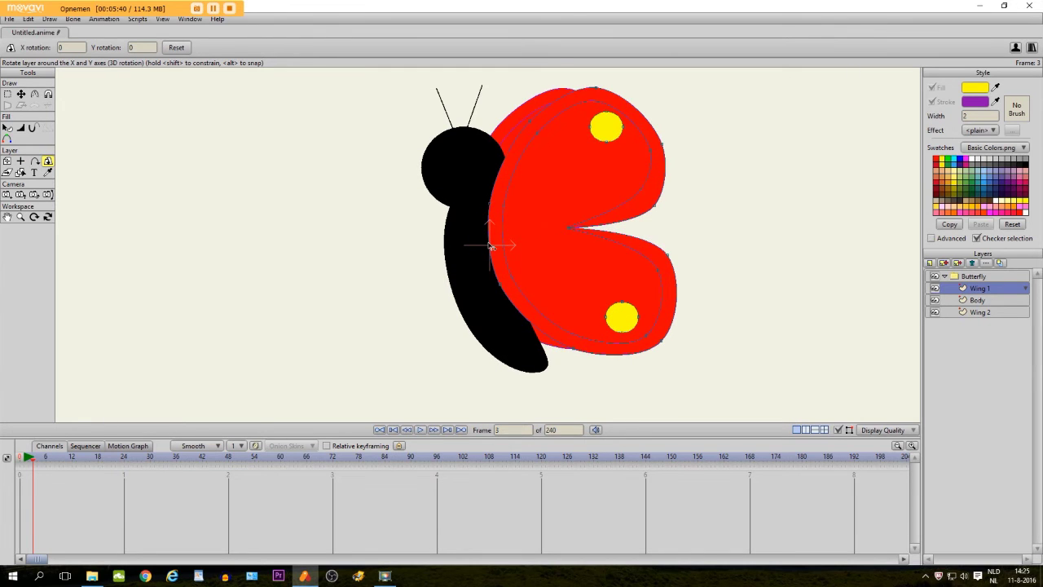
left_click_drag(490, 245, 126, 254)
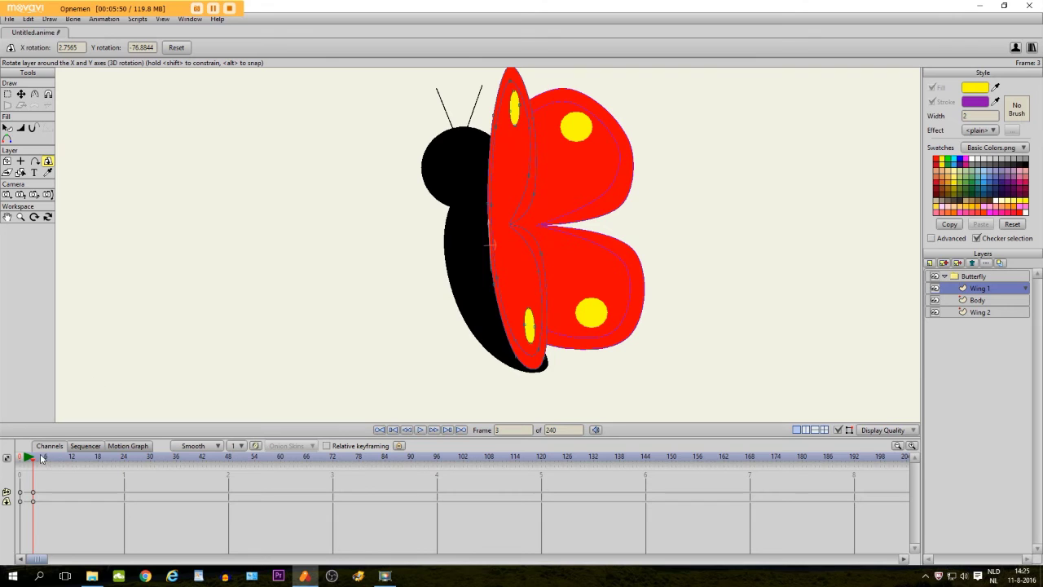
Copy Wing 1's frame-0 keyframes and paste them at frame 6 to reopen the wing
left_click(45, 455)
left_click_drag(32, 483, 10, 517)
left_click(29, 19)
left_click(36, 70)
left_click(26, 19)
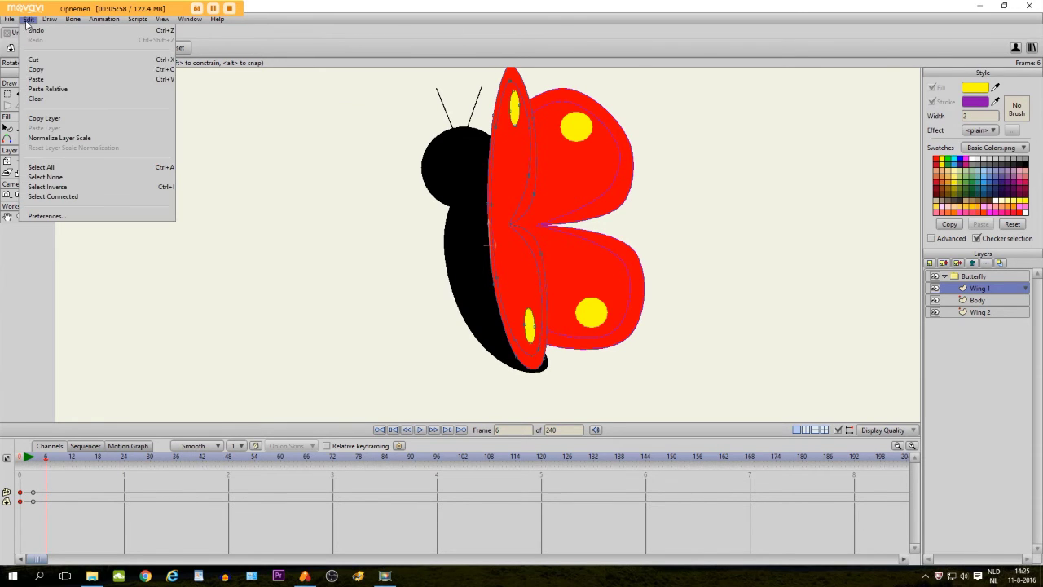
left_click(36, 81)
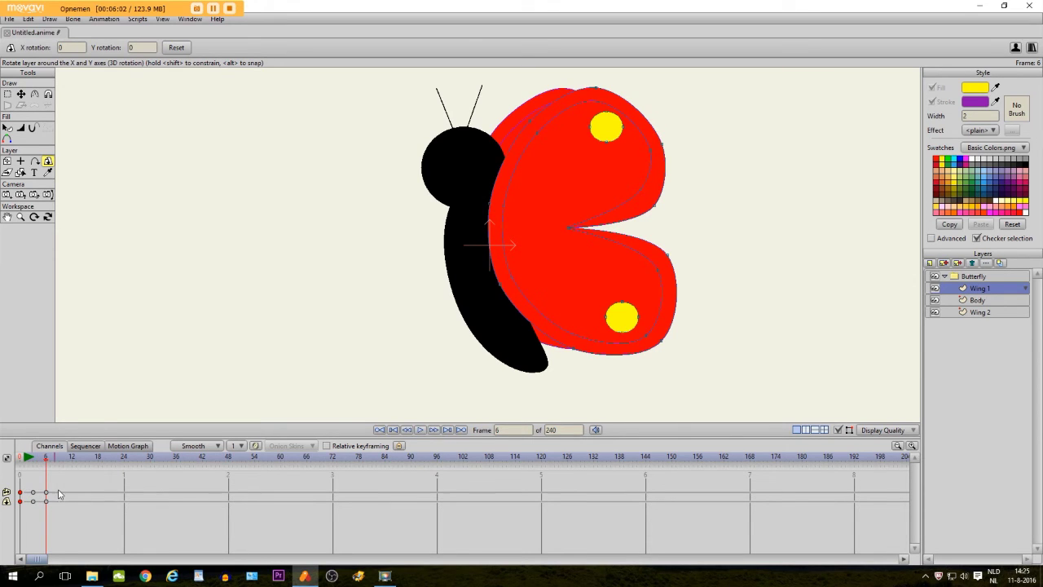
Set Wing 1's frame-6 keyframes to Cycle, hide the outline overlay, and play the animation
left_click_drag(44, 511, 46, 507)
right_click(46, 498)
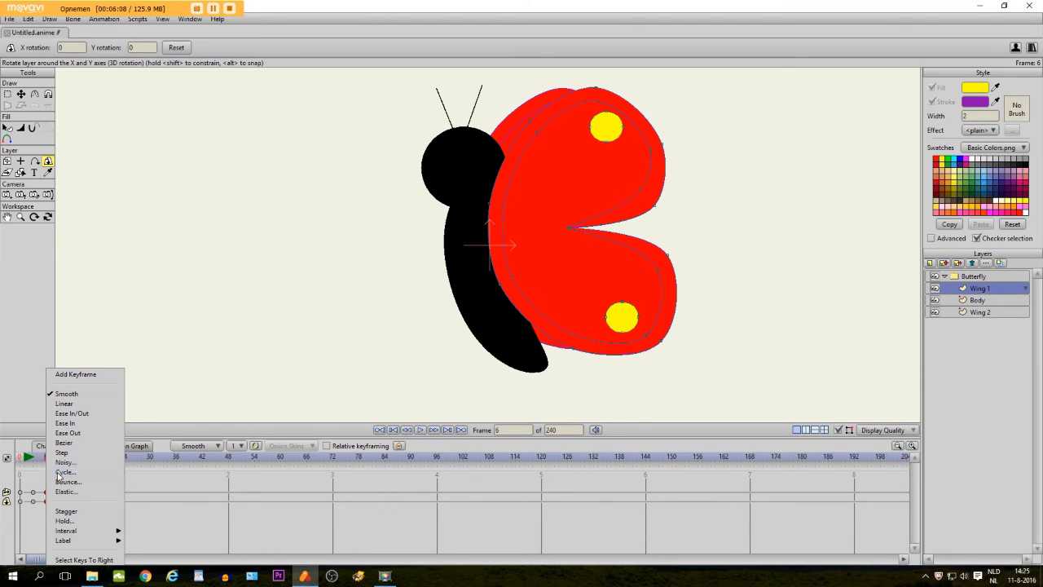
left_click(61, 471)
left_click(629, 227)
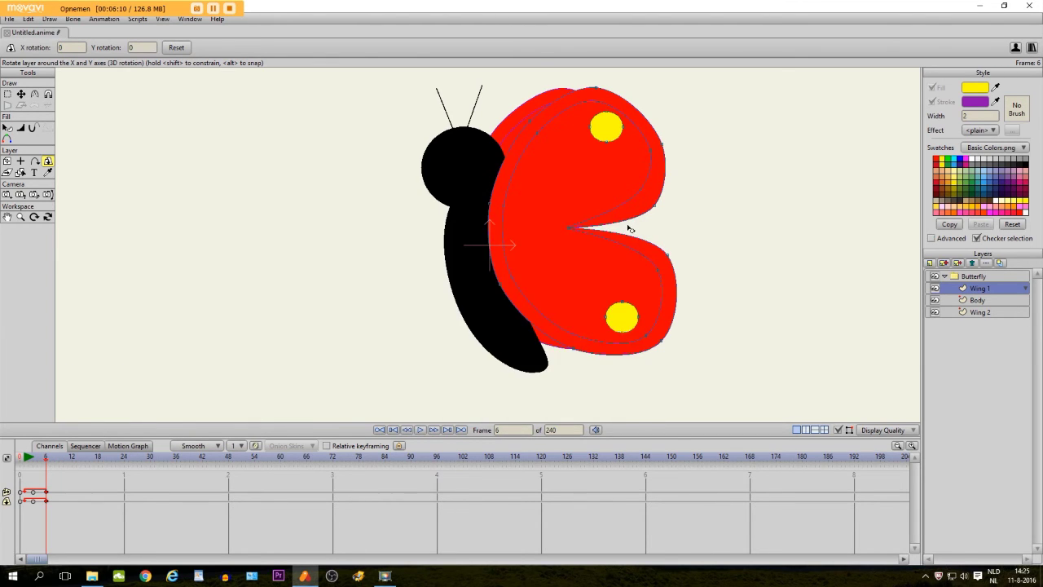
left_click(835, 431)
left_click(422, 430)
Stop the Wing 1 flapping preview and rewind the timeline to frame 0
scroll(531, 289, "down", 3)
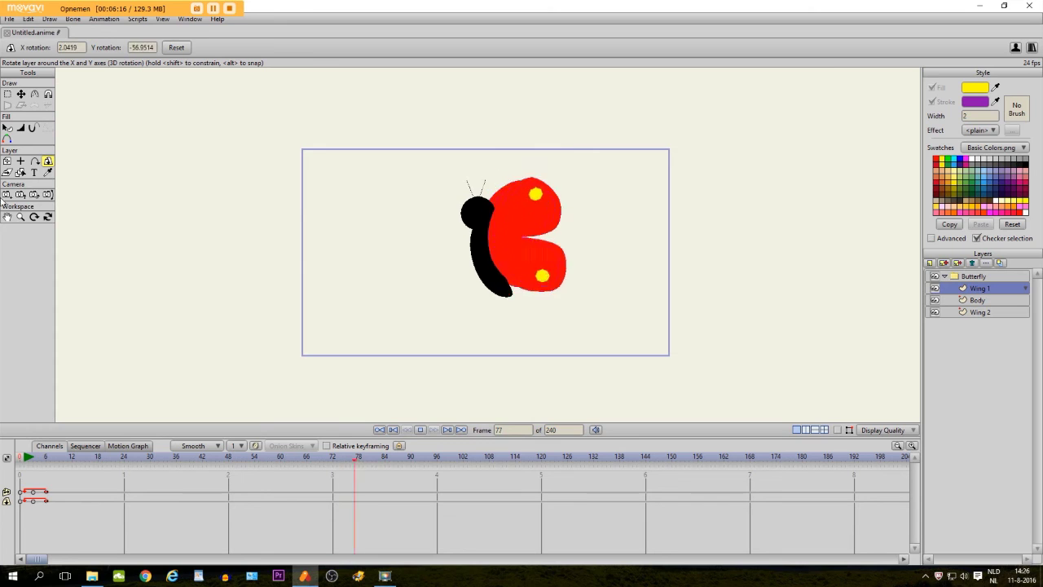
left_click(7, 218)
left_click(419, 430)
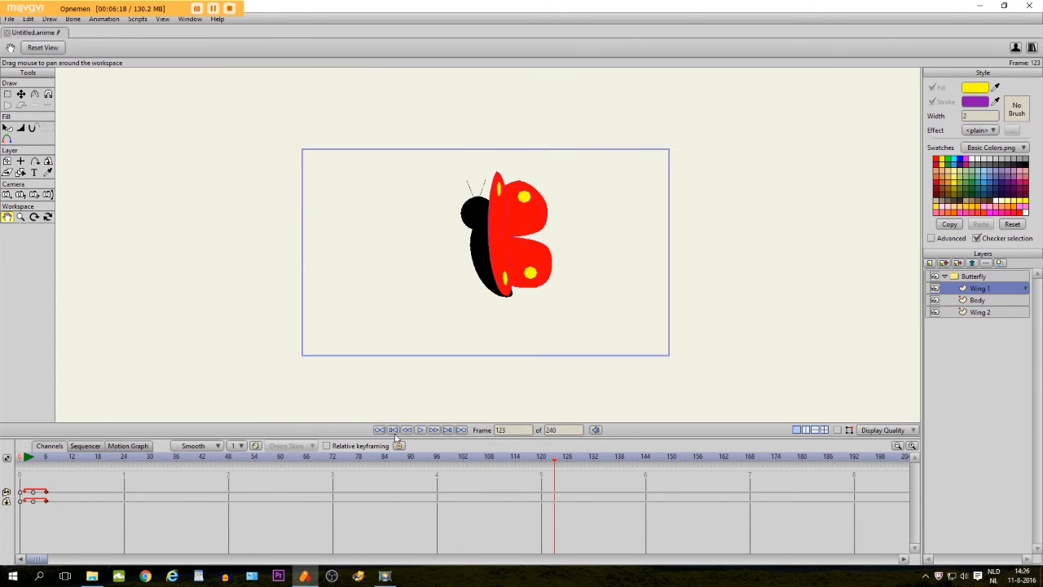
left_click(399, 431)
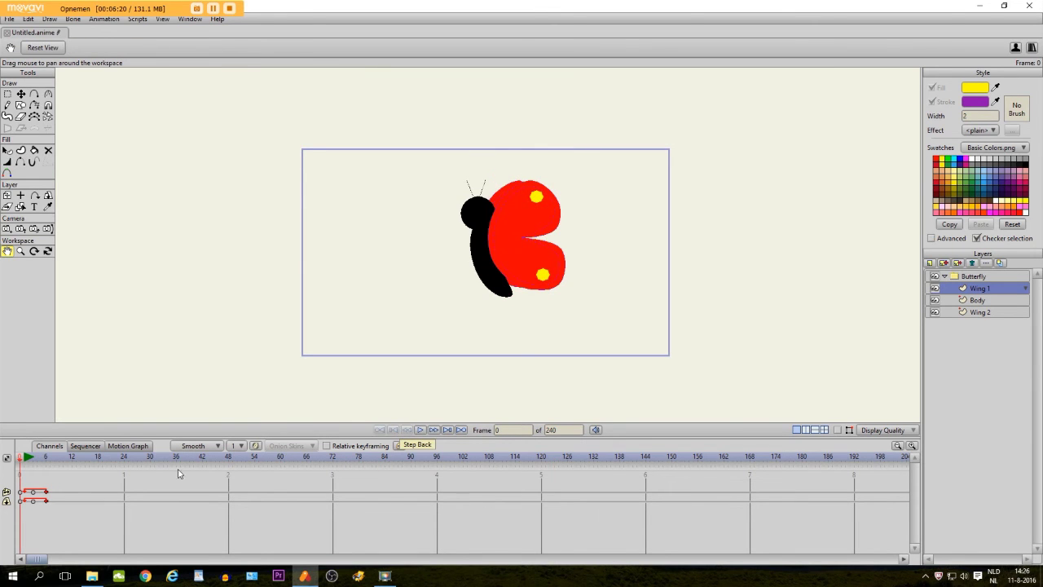
scroll(481, 208, "up", 3)
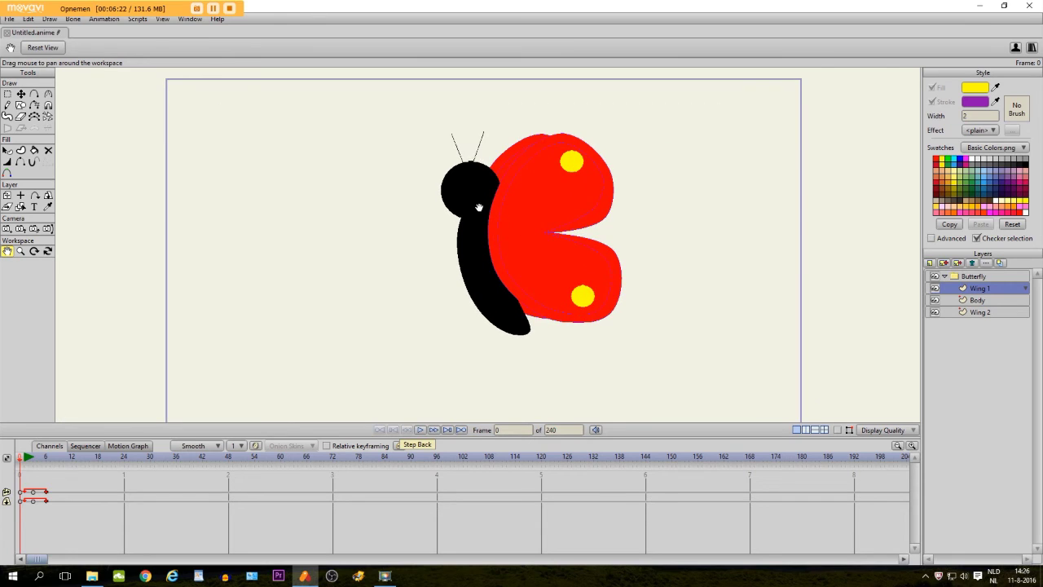
With Body and Wing 1 hidden, give Wing 2 its own origin and rotate it edge-on, reopening at frame 6
left_click(984, 314)
key("o")
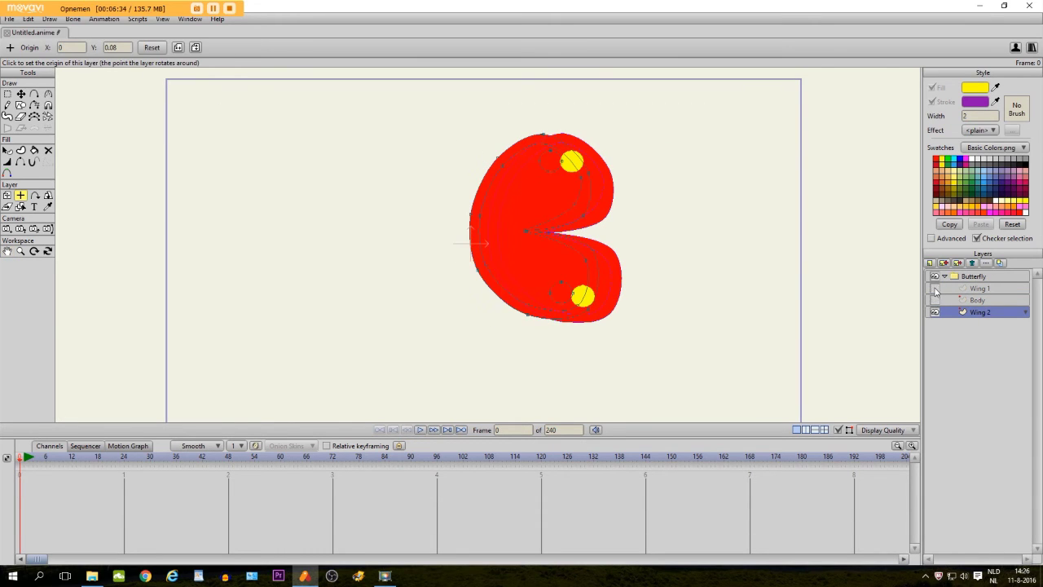
left_click(48, 196)
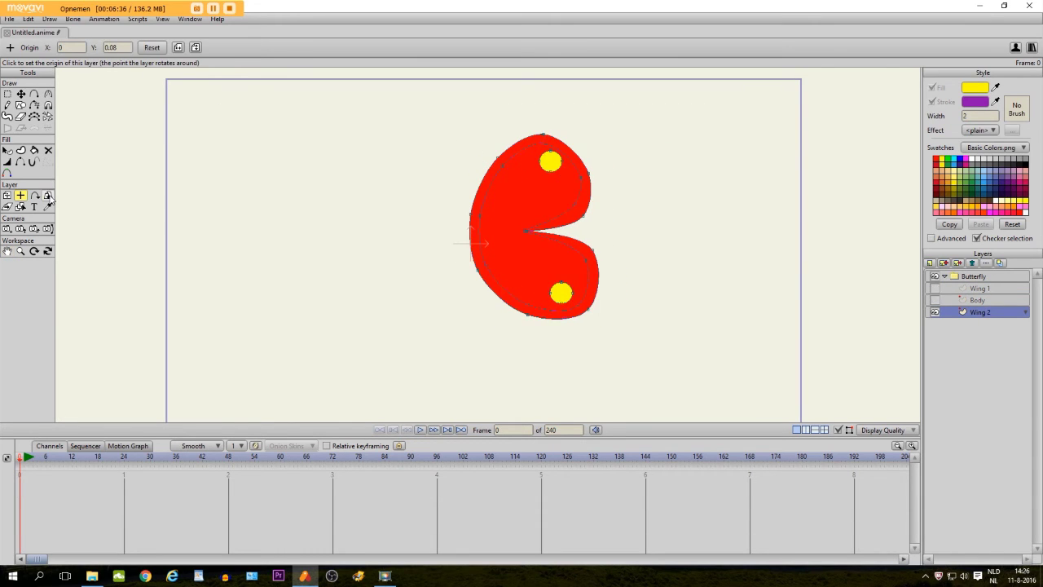
left_click(33, 456)
left_click_drag(527, 234, 899, 226)
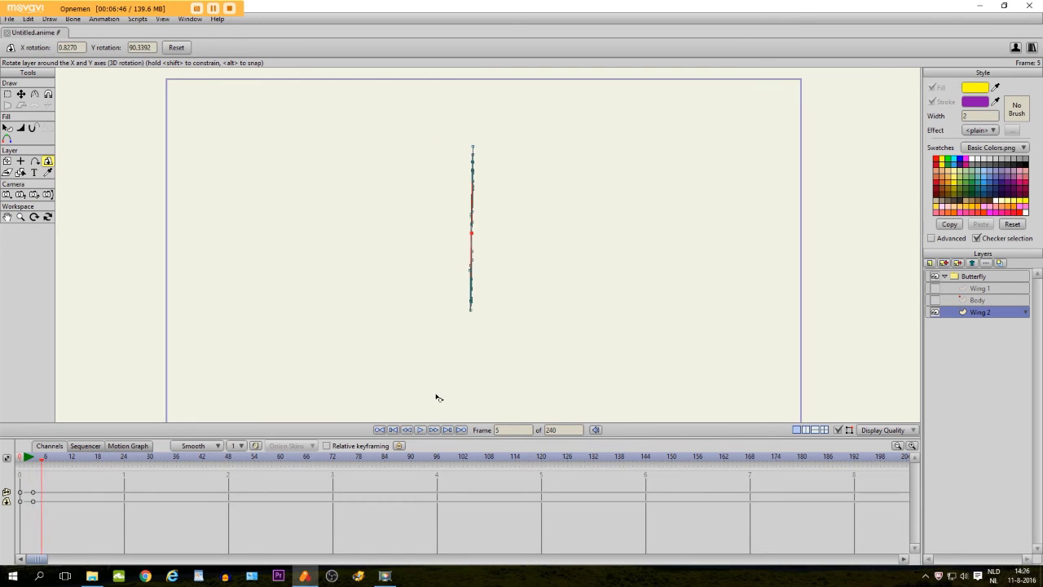
left_click(33, 497)
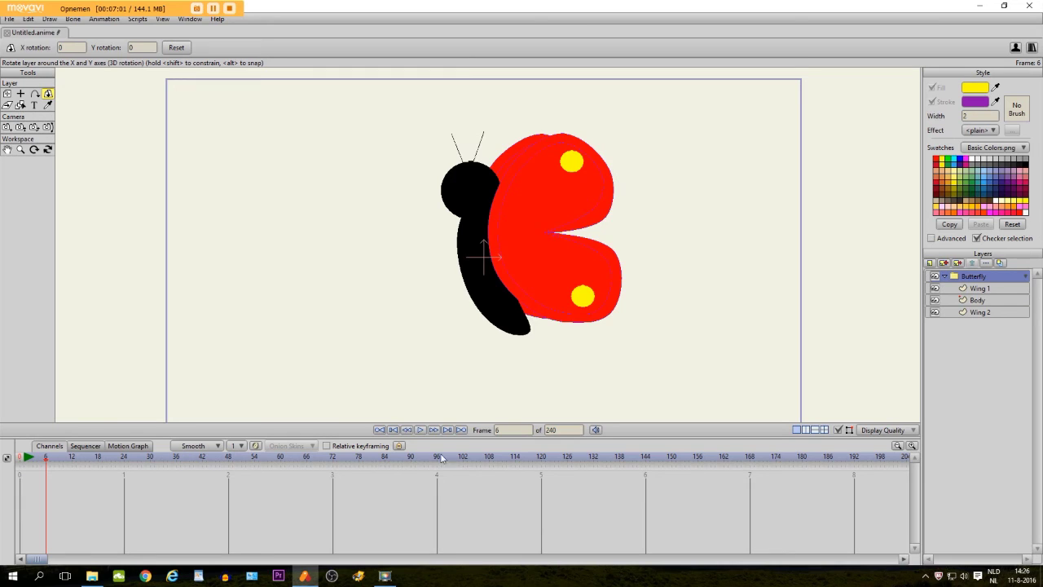
Play and stop the two-wing flapping preview, then rewind to frame 0
left_click(420, 429)
scroll(432, 386, "down", 2)
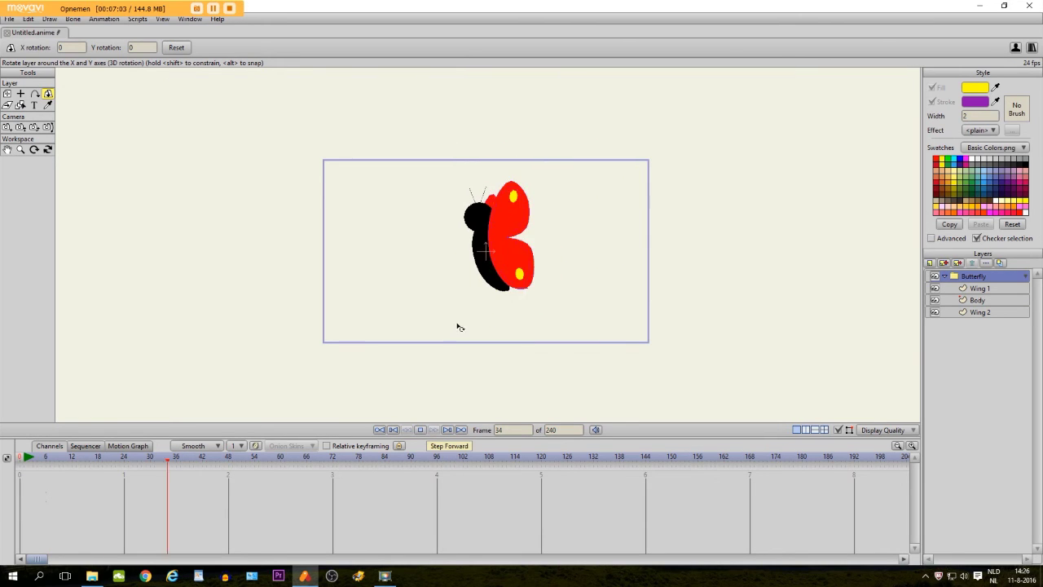
left_click(420, 429)
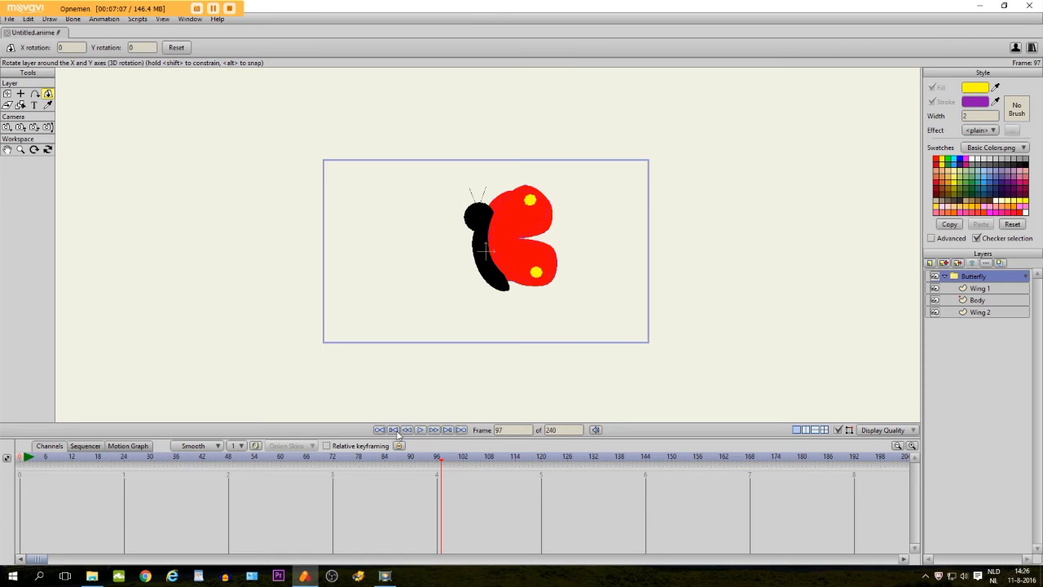
left_click(394, 431)
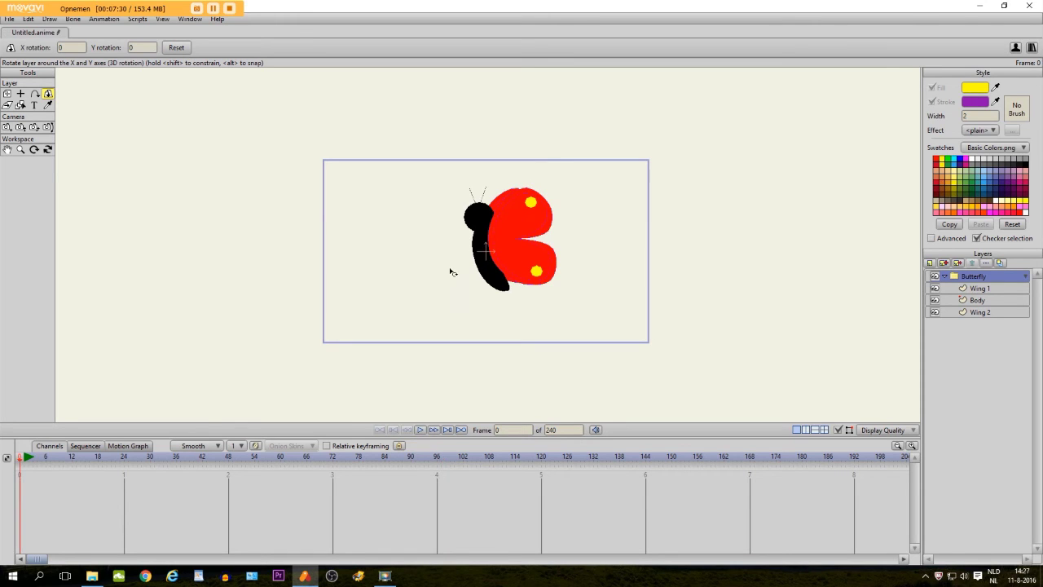
left_click(6, 94)
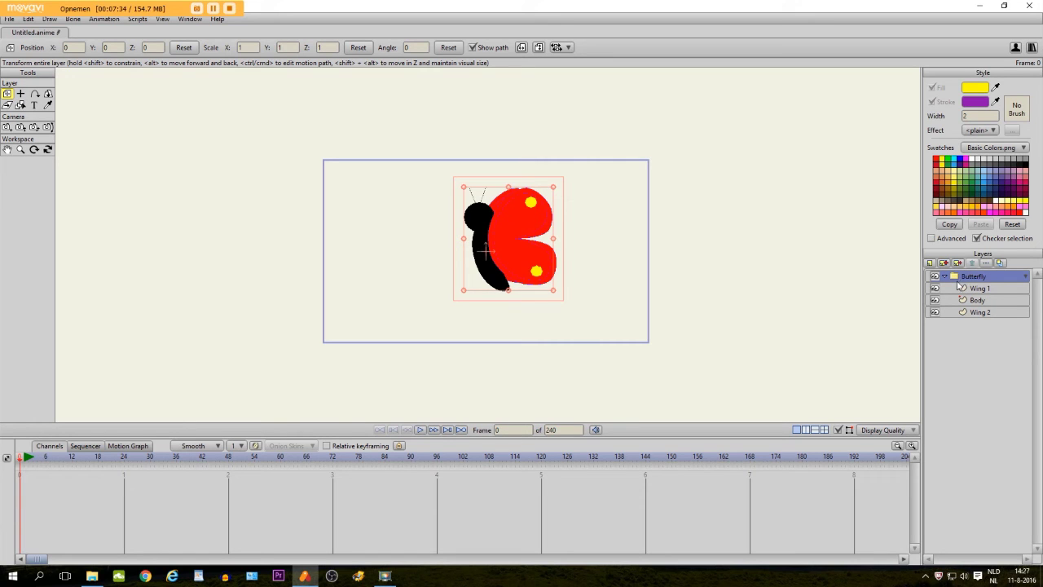
Raise the Butterfly group upward at frame 6 for the bob
scroll(453, 290, "up", 1)
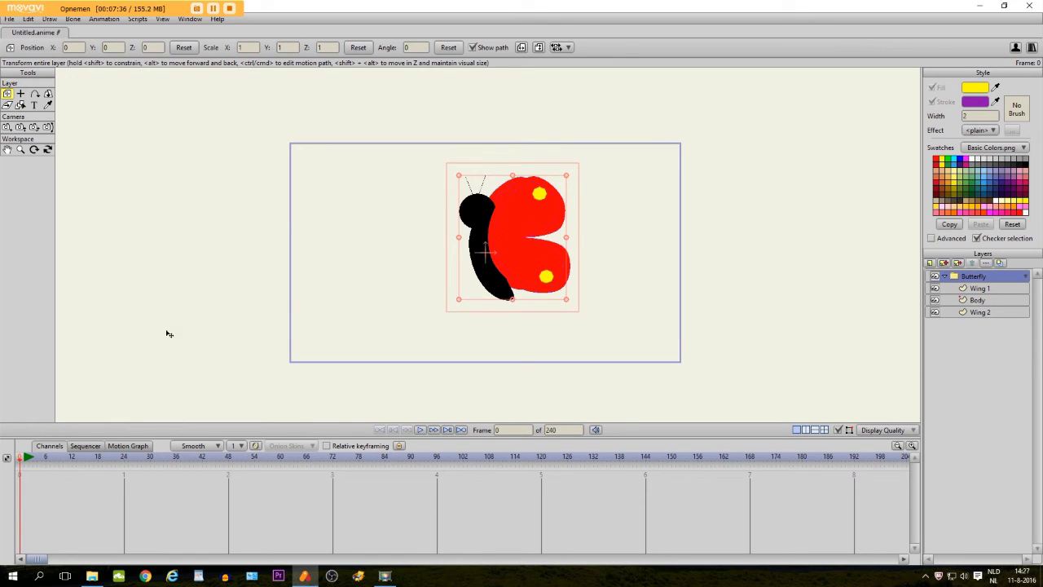
left_click(48, 458)
left_click_drag(493, 268, 493, 226)
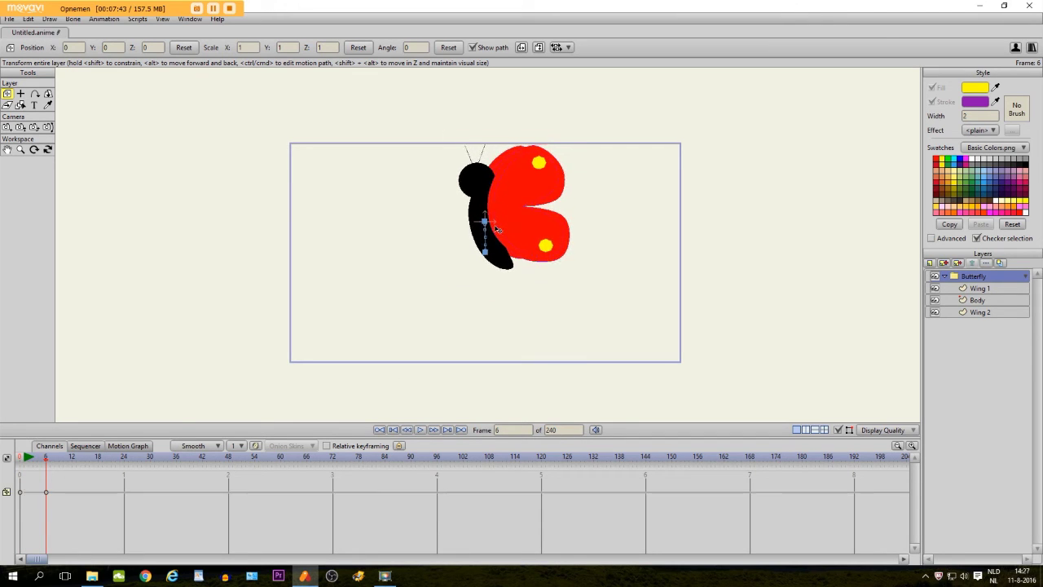
Copy the frame 0 keyframe to frame 12 and set it to Cycle
left_click(73, 459)
left_click(20, 491)
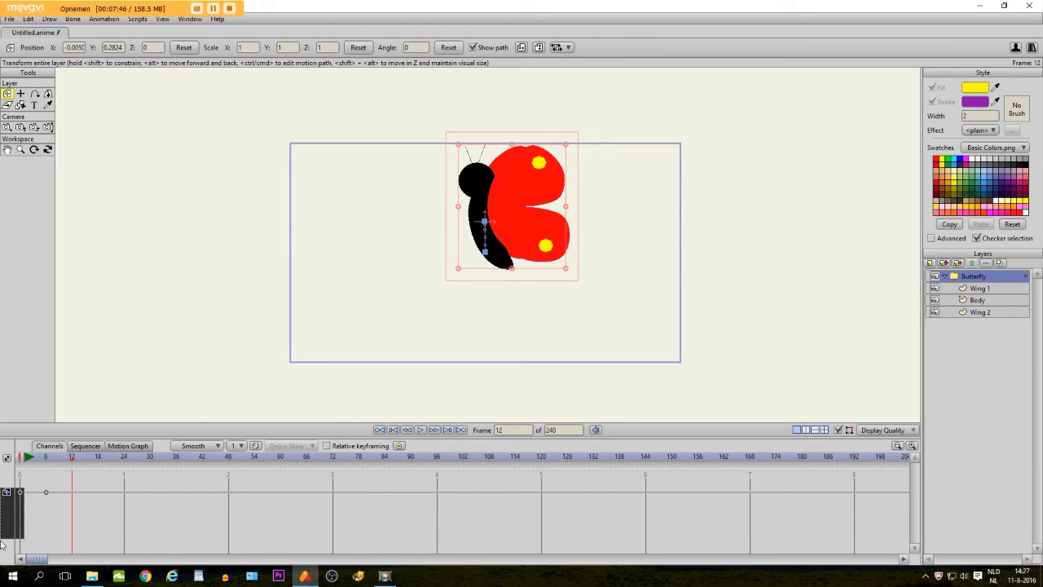
left_click(33, 23)
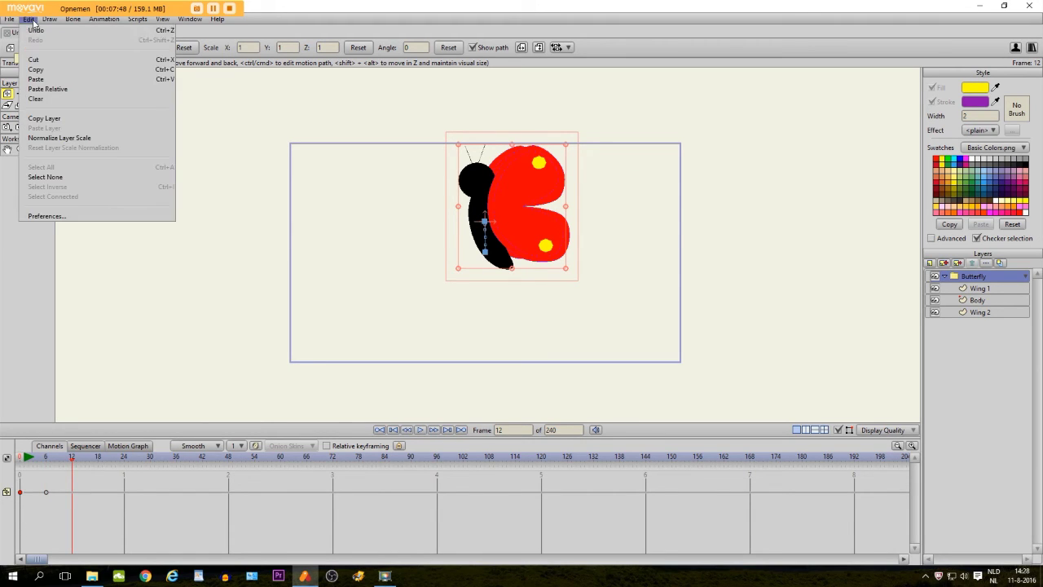
left_click(25, 21)
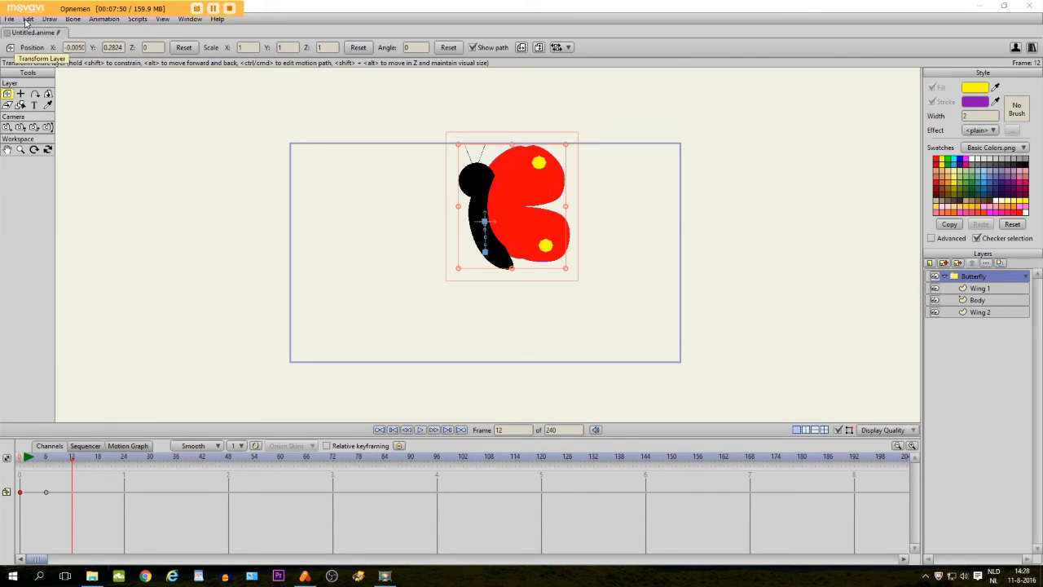
left_click(26, 23)
left_click(38, 78)
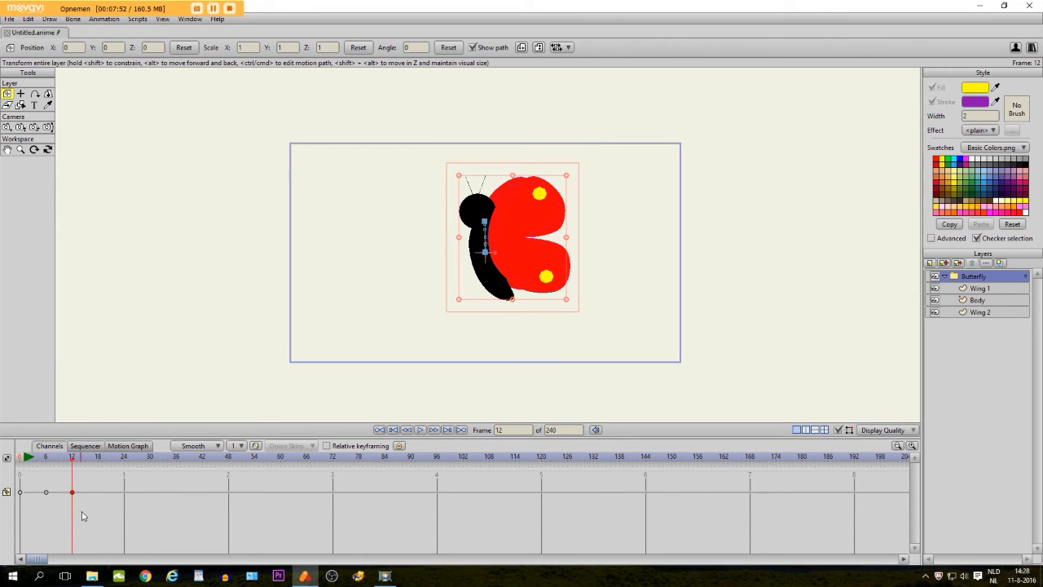
right_click(73, 495)
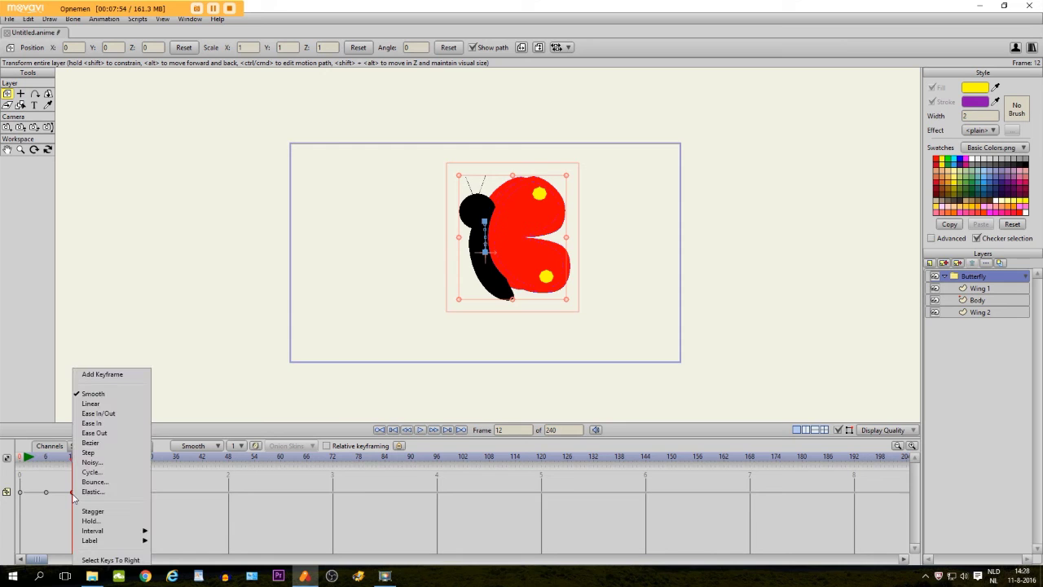
left_click(90, 473)
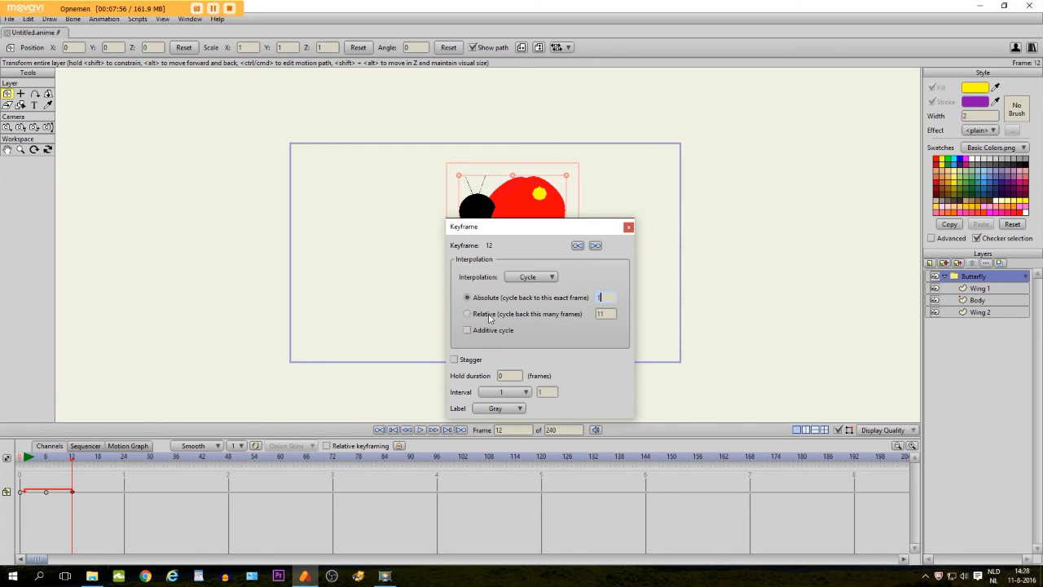
left_click(628, 226)
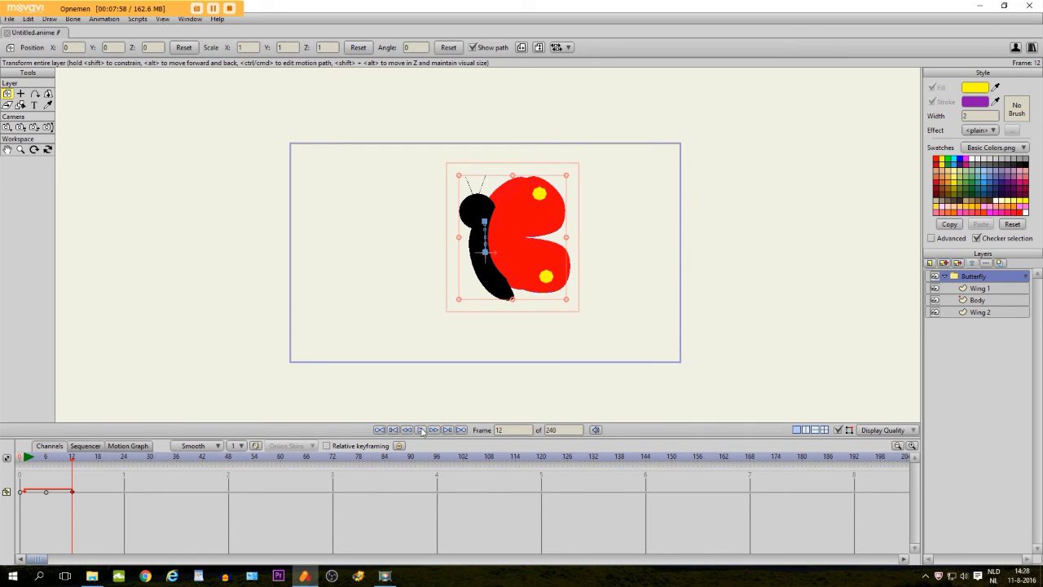
Preview the bobbing, flapping butterfly and return to frame 0
left_click(421, 430)
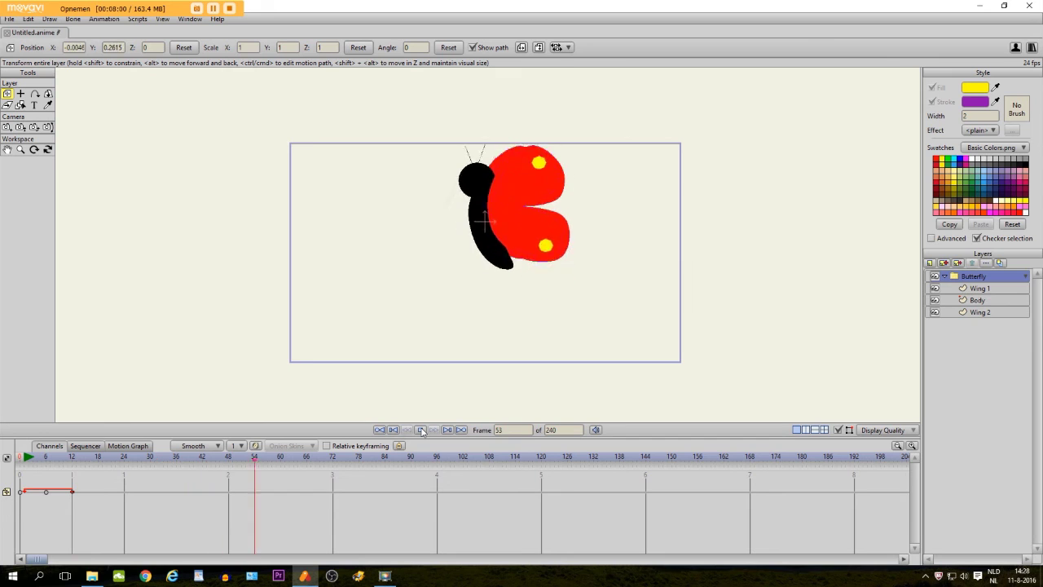
left_click(421, 430)
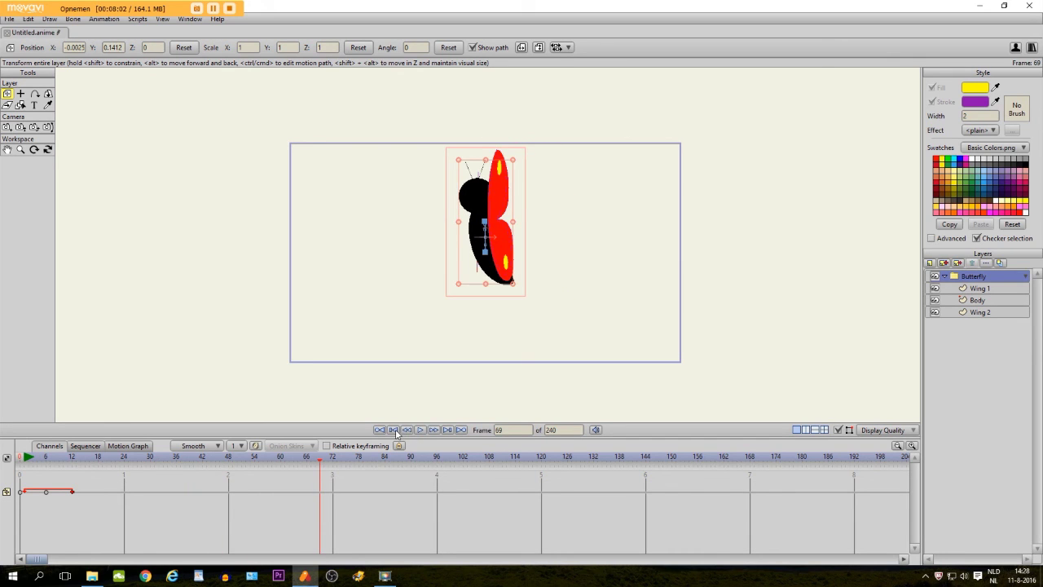
left_click(393, 430)
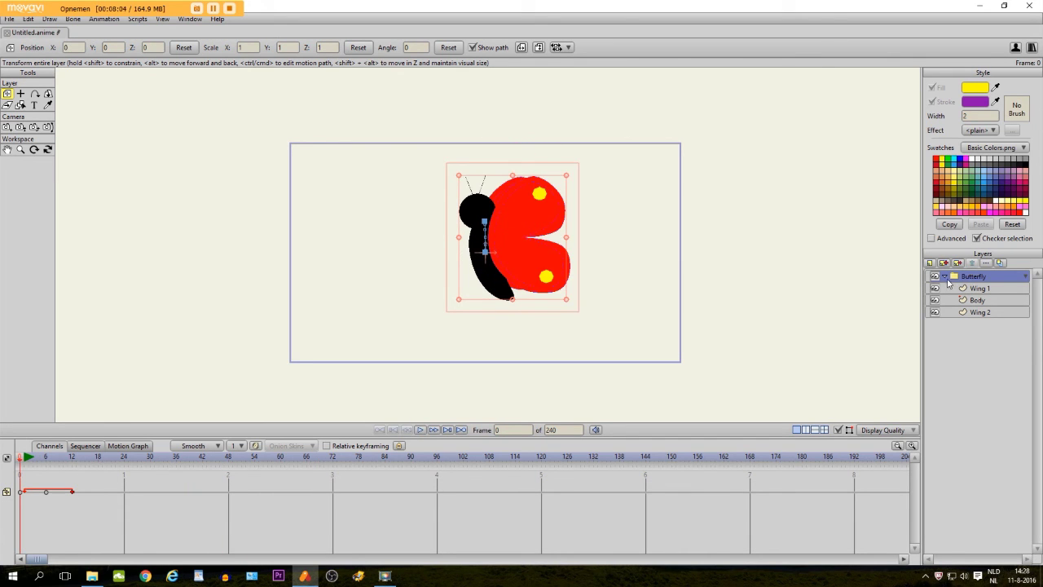
Add a new outer Group layer named Butterfly around the collapsed butterfly
left_click(943, 277)
left_click(930, 262)
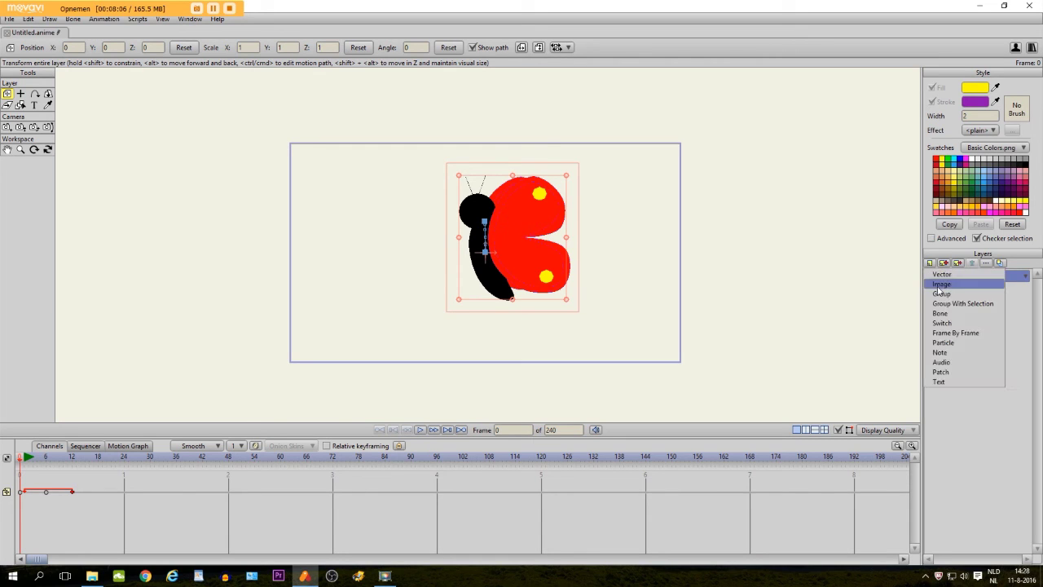
left_click(941, 292)
type("E")
key("Caps_Lock")
type("utterfly")
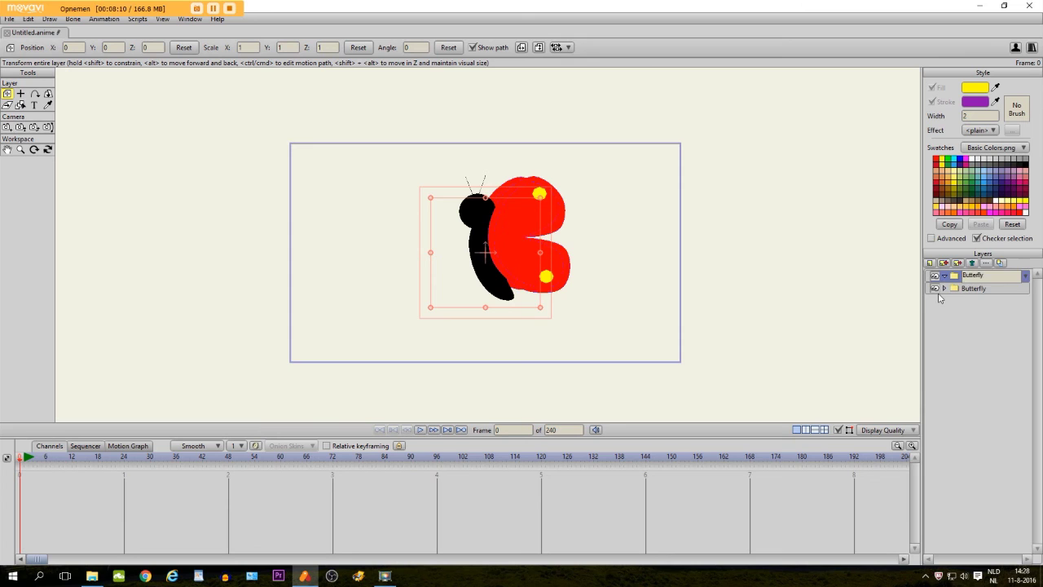
key("Return")
Shrink the outer Butterfly group to scale 0.0649 and move it right to X 0.6475
left_click(967, 291)
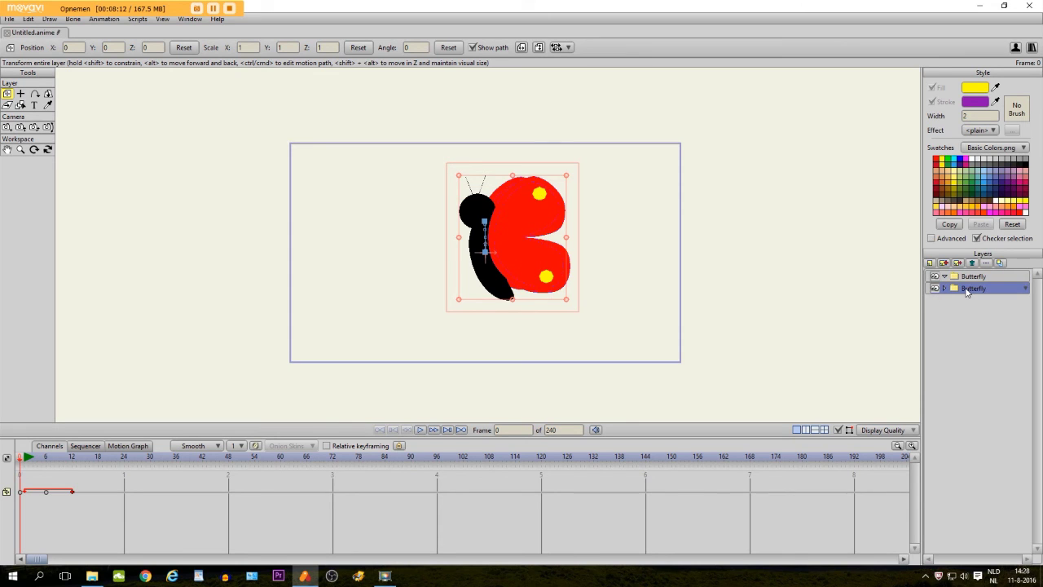
left_click(971, 277)
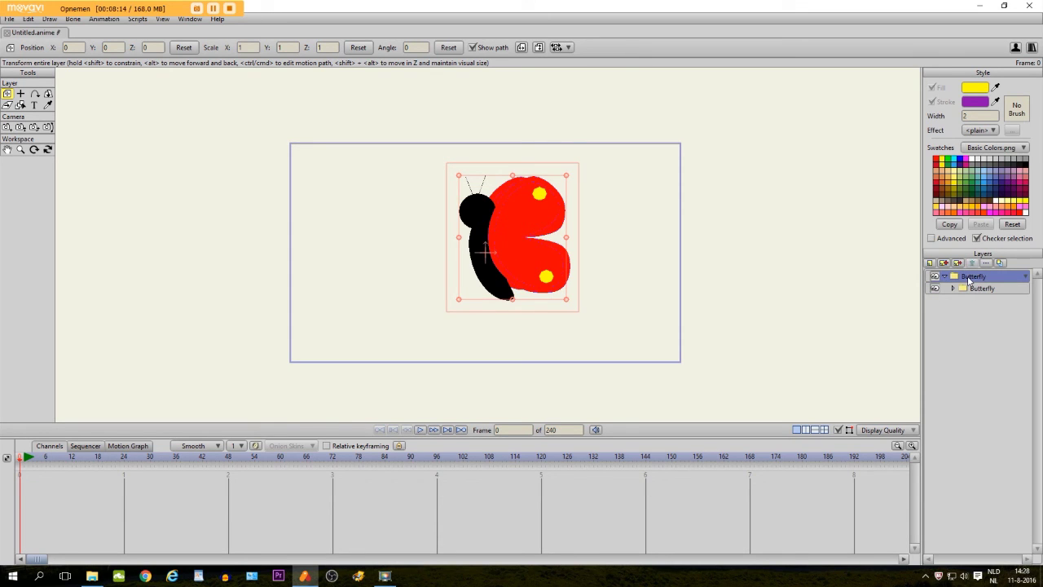
left_click_drag(459, 175, 495, 216)
scroll(495, 216, "up", 2)
left_click_drag(431, 257, 643, 248)
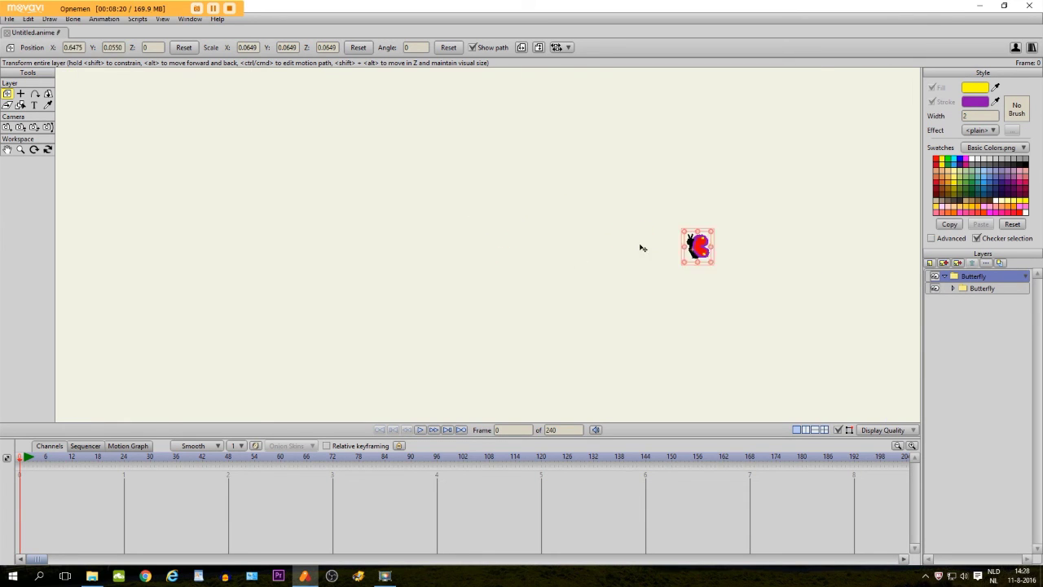
scroll(642, 247, "down", 2)
scroll(264, 265, "down", 1)
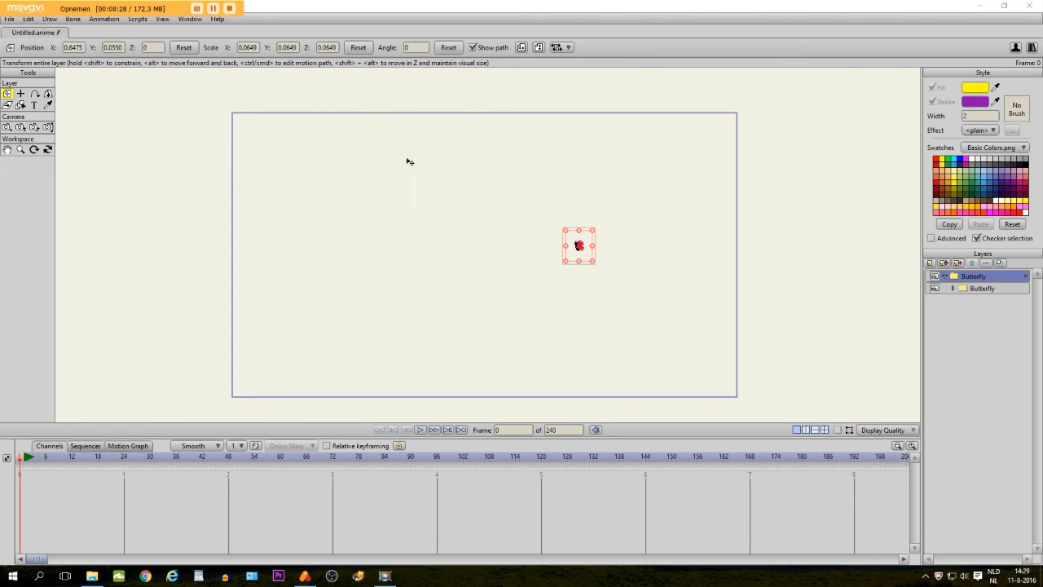
Import the Forest1 scene from Scenes > Backgrounds
left_click(7, 19)
mouse_move(61, 209)
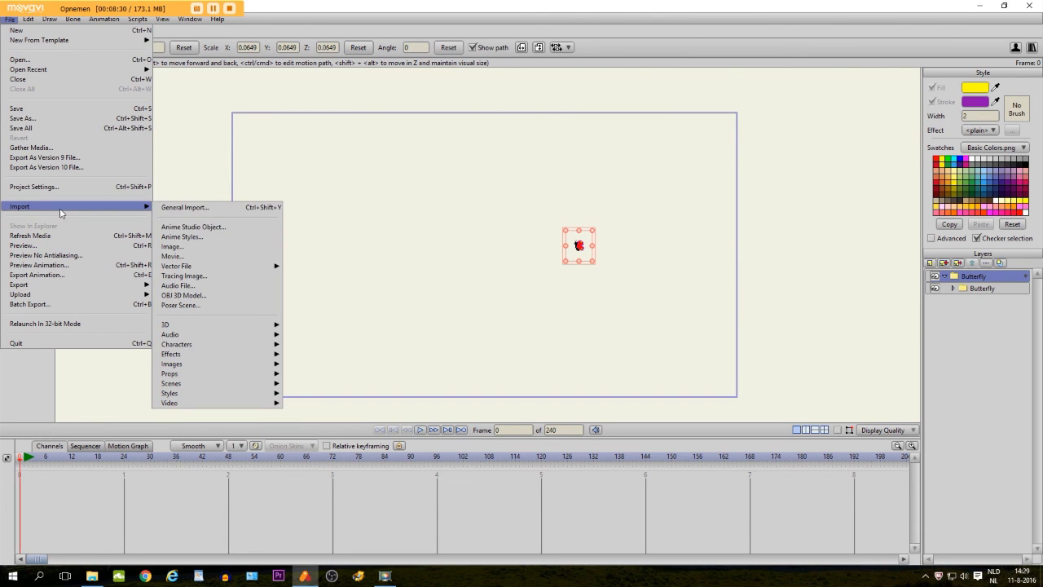
mouse_move(202, 371)
mouse_move(326, 394)
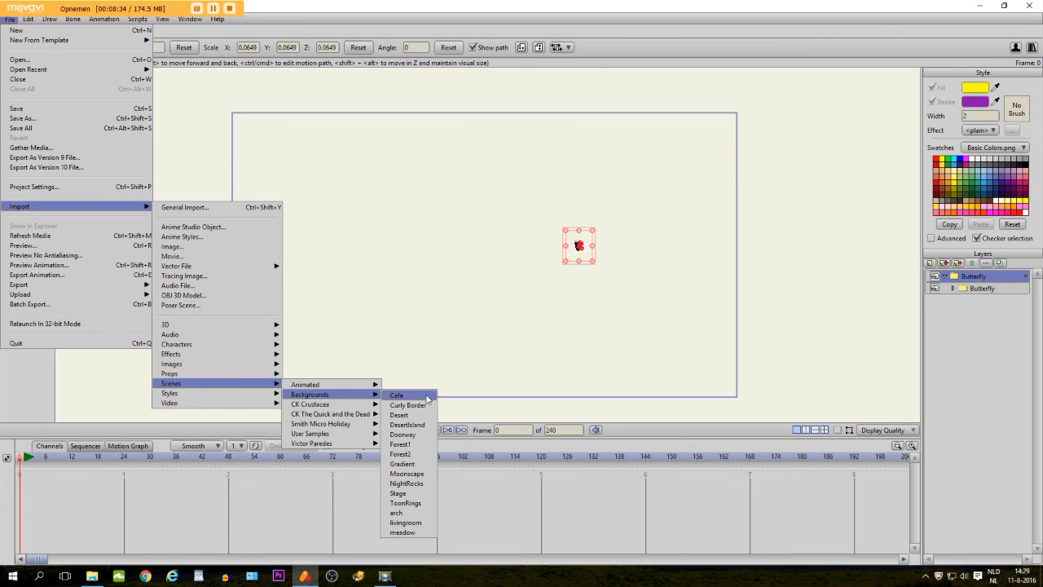
left_click(401, 445)
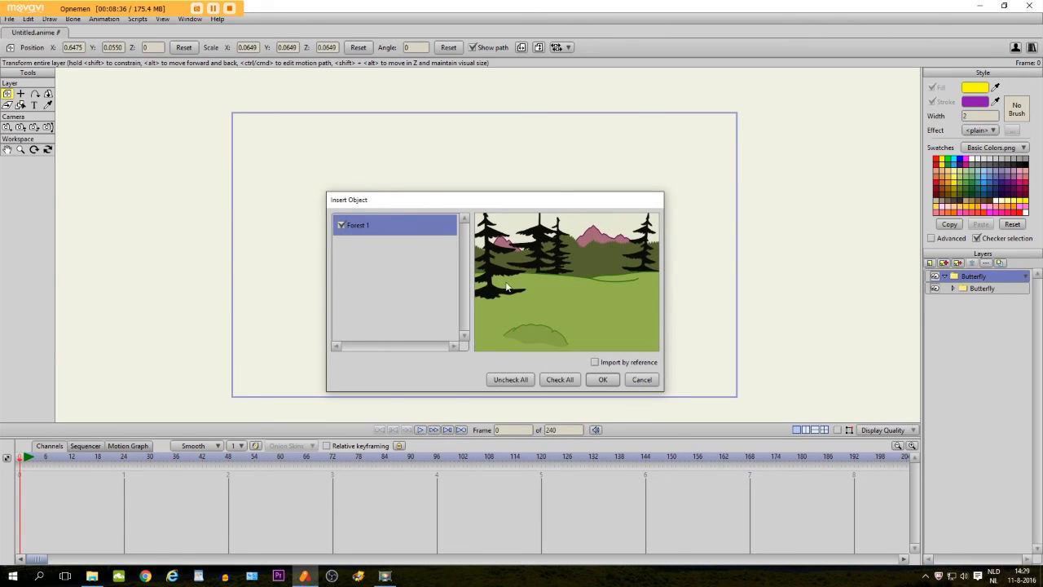
left_click(601, 380)
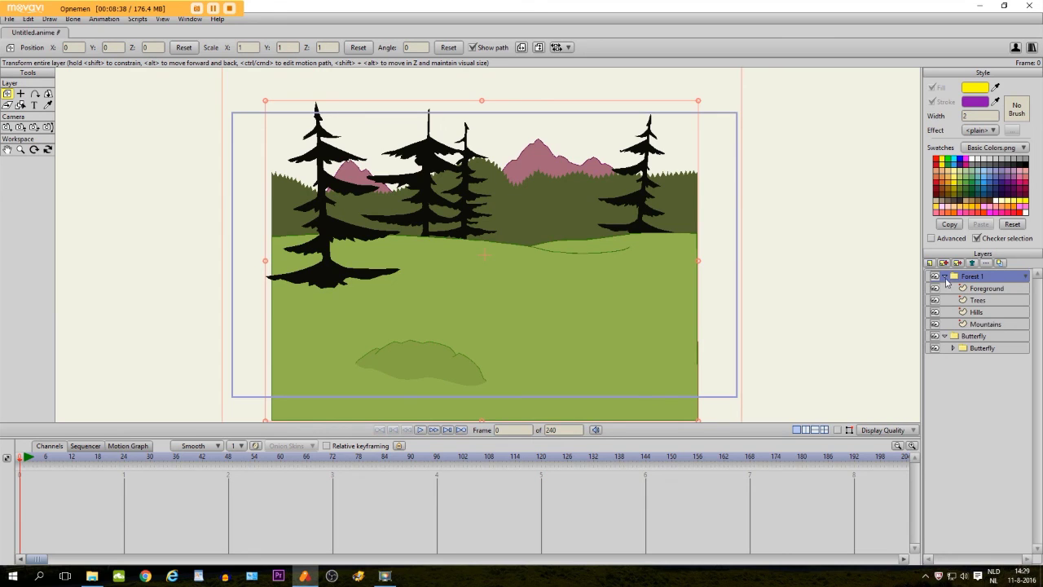
Collapse both groups and stack Forest 1 beneath the Butterfly layer
left_click(945, 277)
left_click(945, 289)
left_click_drag(959, 278, 963, 300)
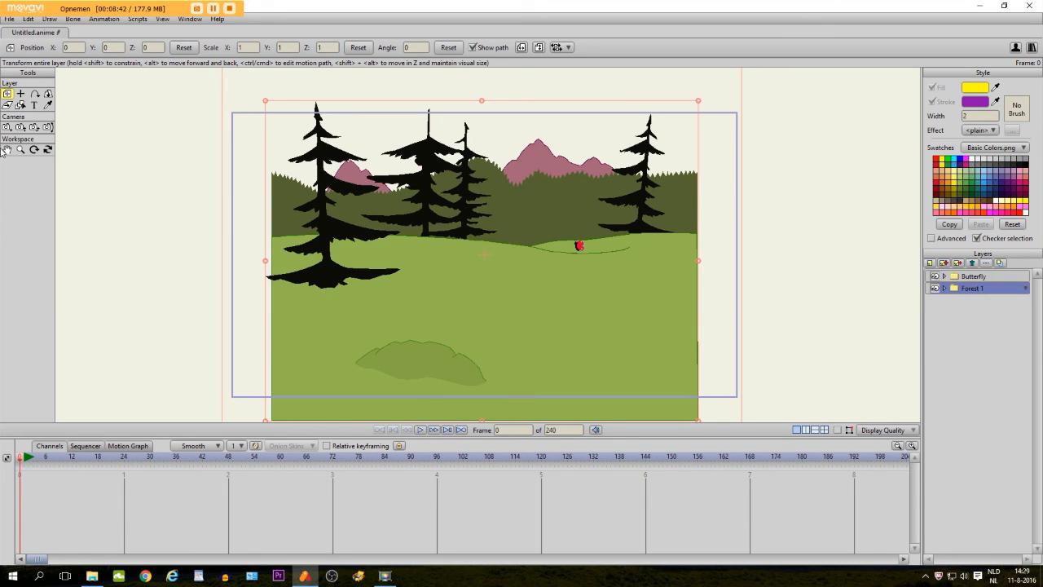
Zoom the camera in, then move Butterfly from the right edge at frame 0 to X -1.3958 at frame 144
left_click(20, 127)
left_click_drag(384, 239, 502, 270)
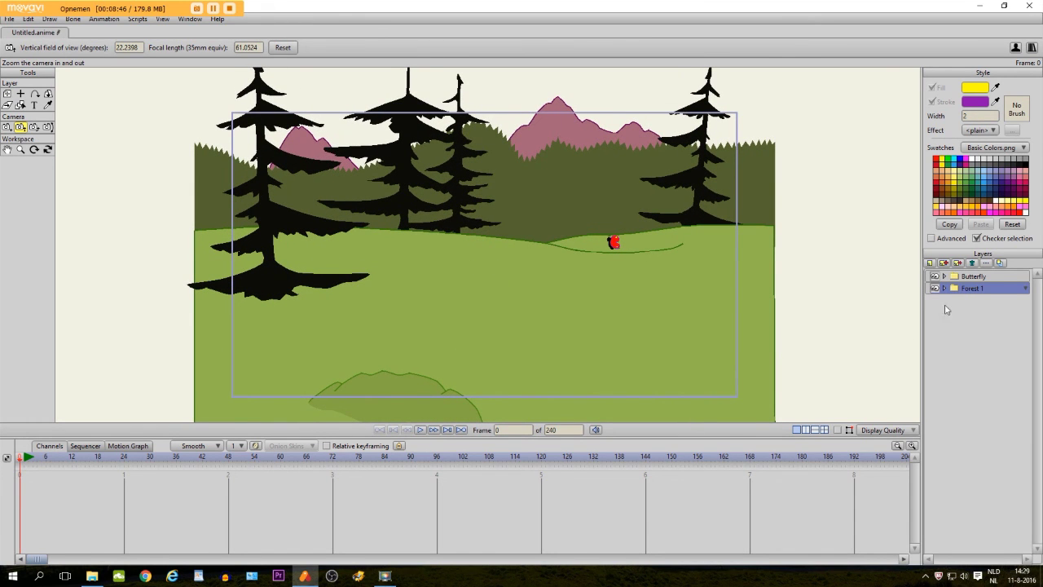
left_click(967, 277)
left_click(6, 94)
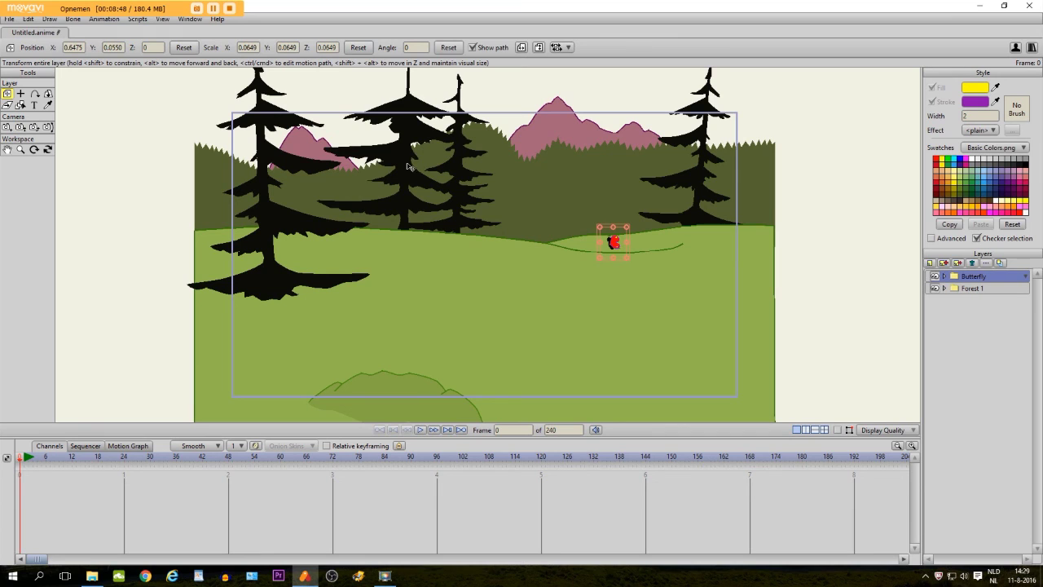
left_click_drag(617, 250, 752, 274)
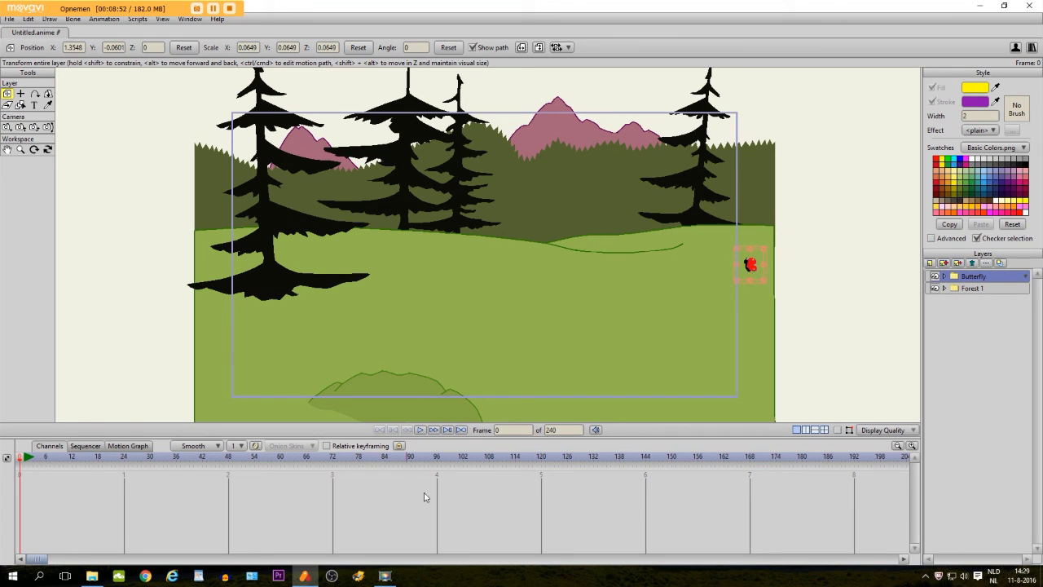
left_click(645, 457)
left_click_drag(750, 263, 217, 271)
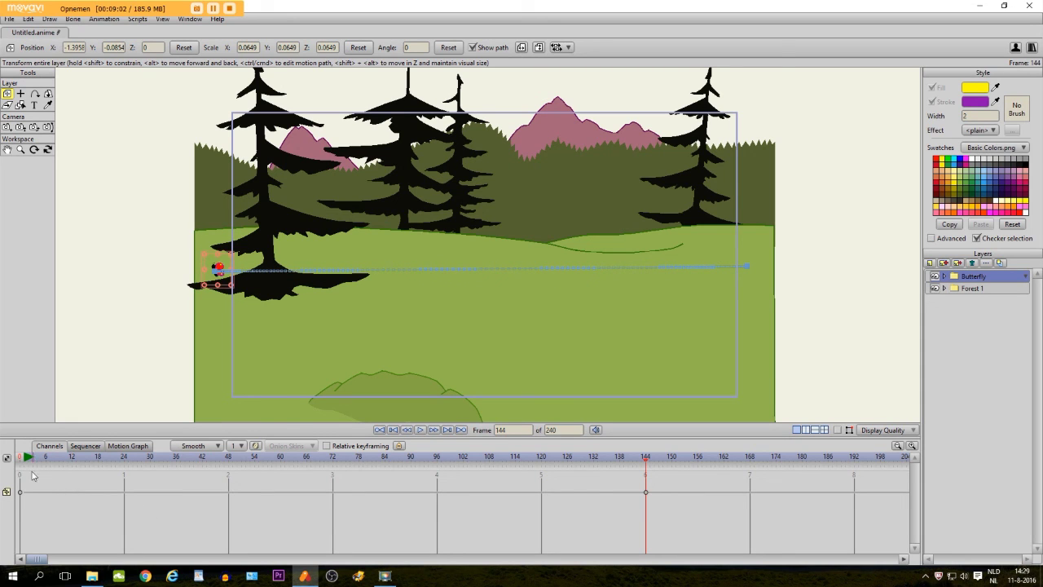